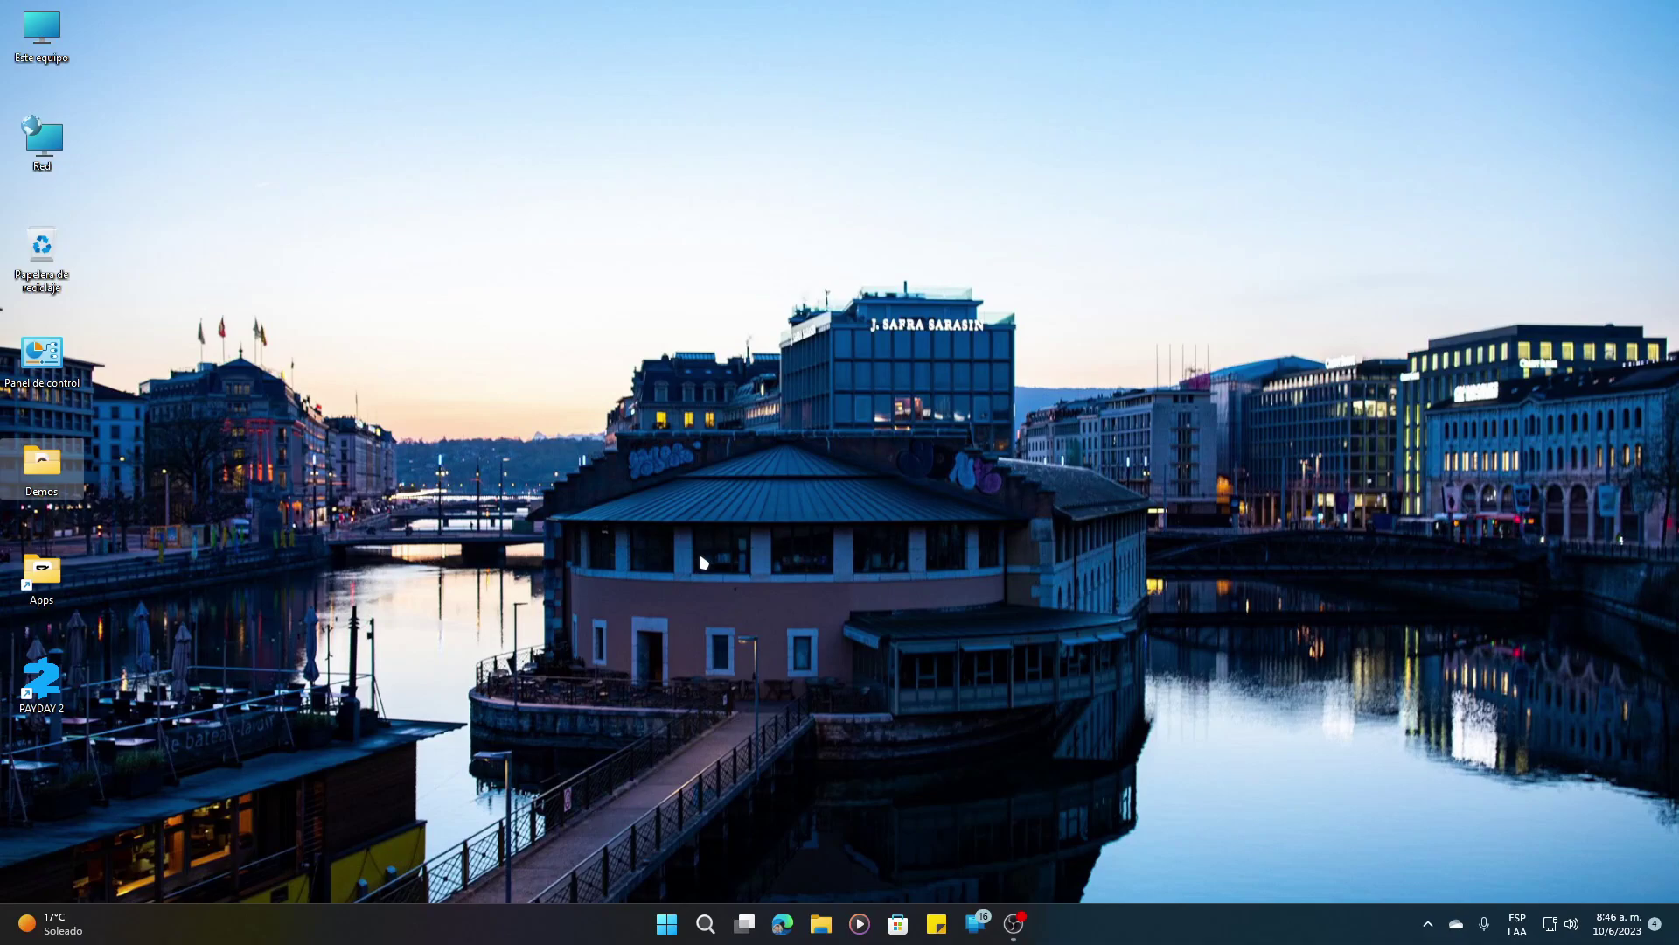
Set the Demos desktop folder's attribute to hidden (Oculto), applying the change only to this folder
click(754, 593)
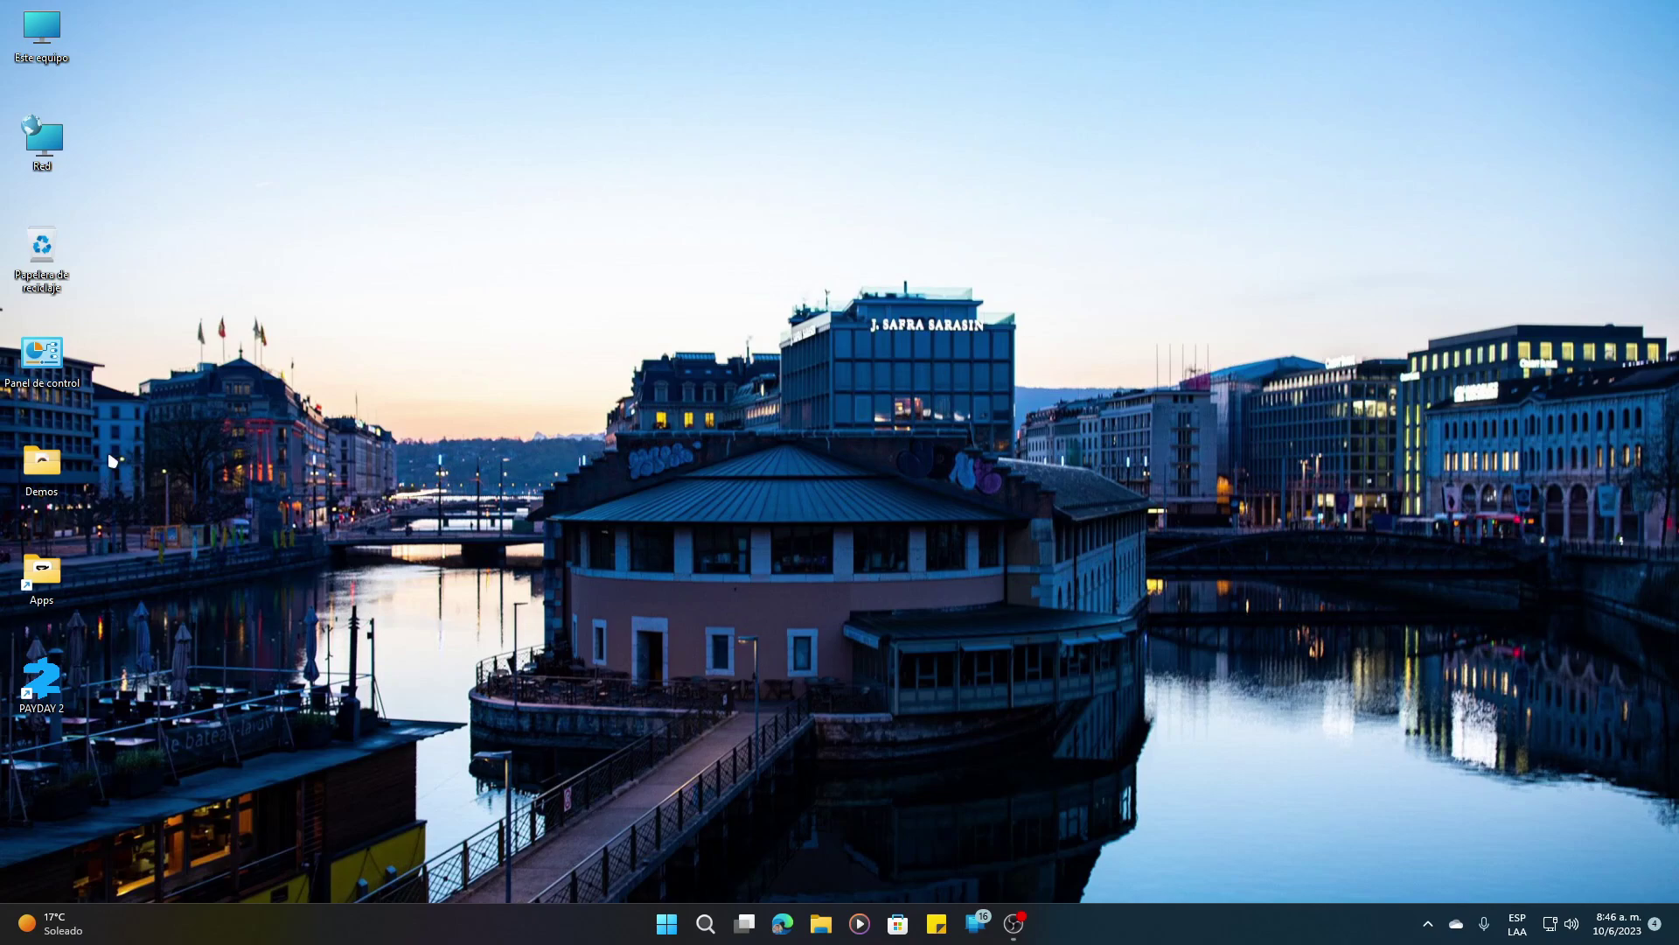
right_click(34, 470)
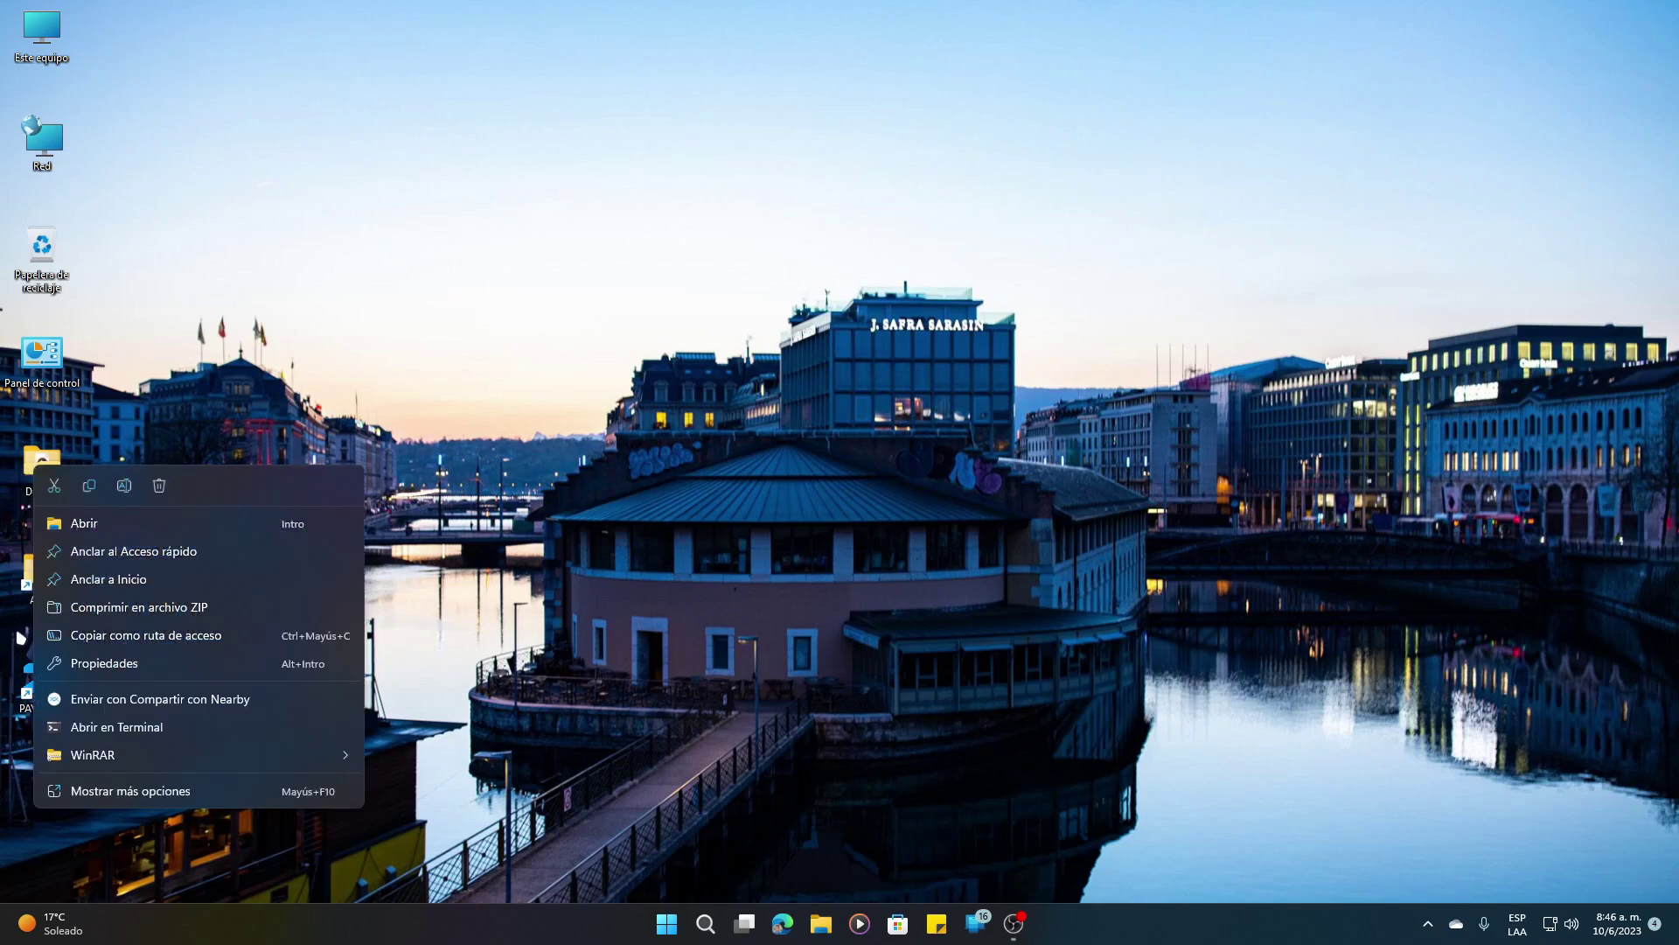
click(88, 664)
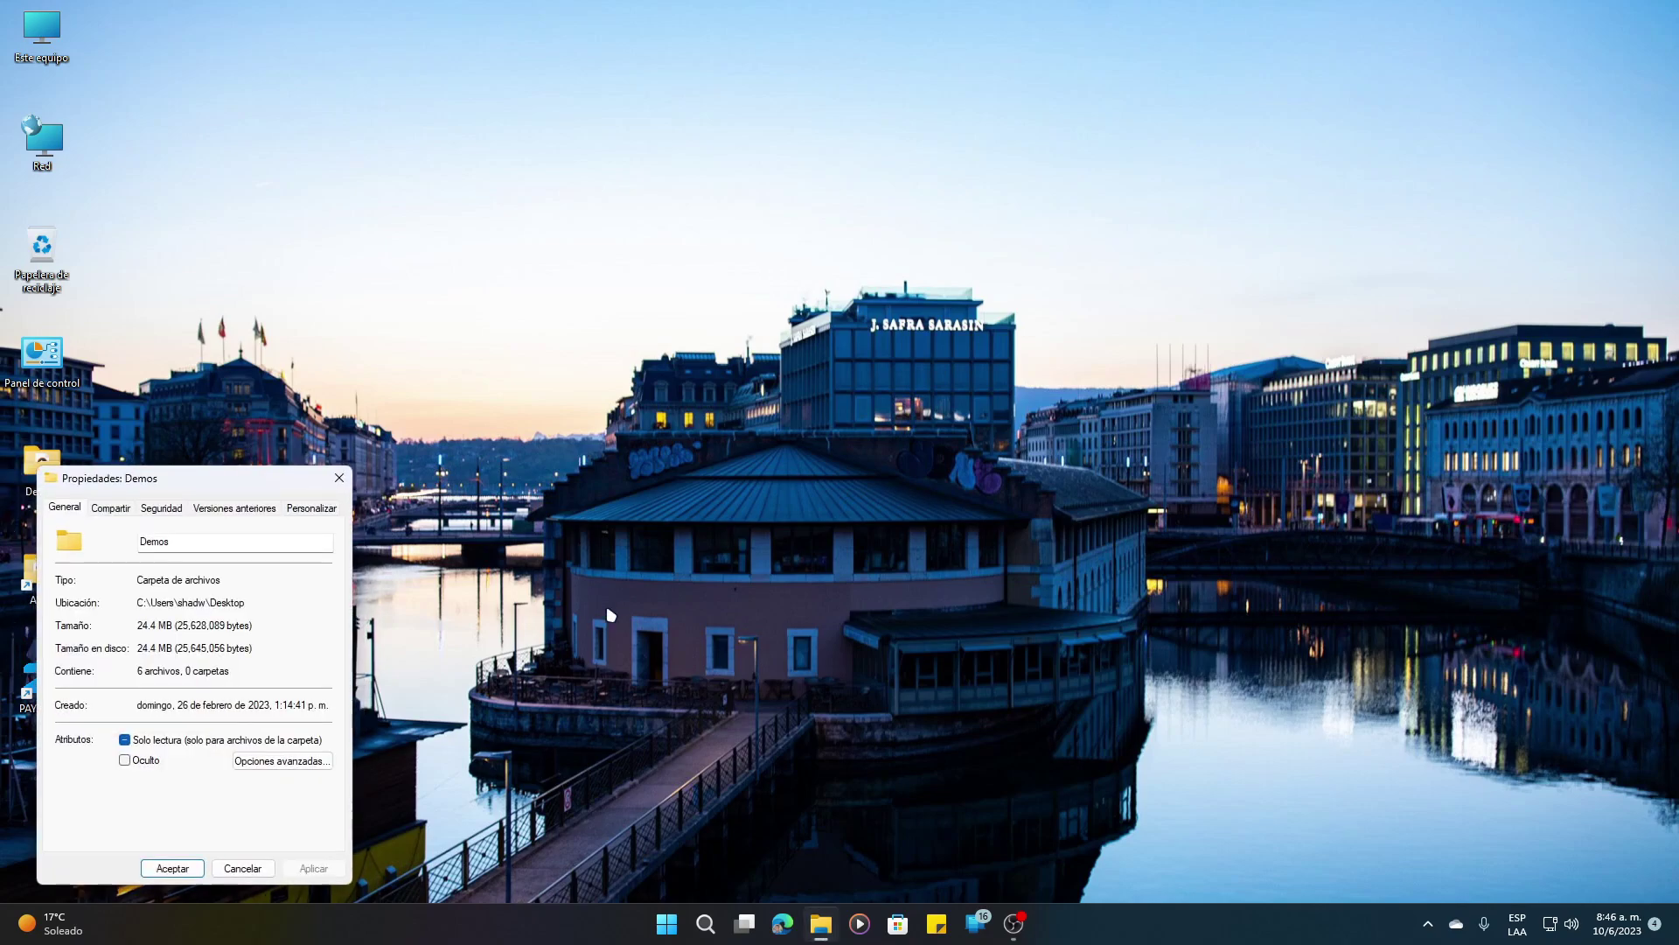
click(125, 761)
click(315, 868)
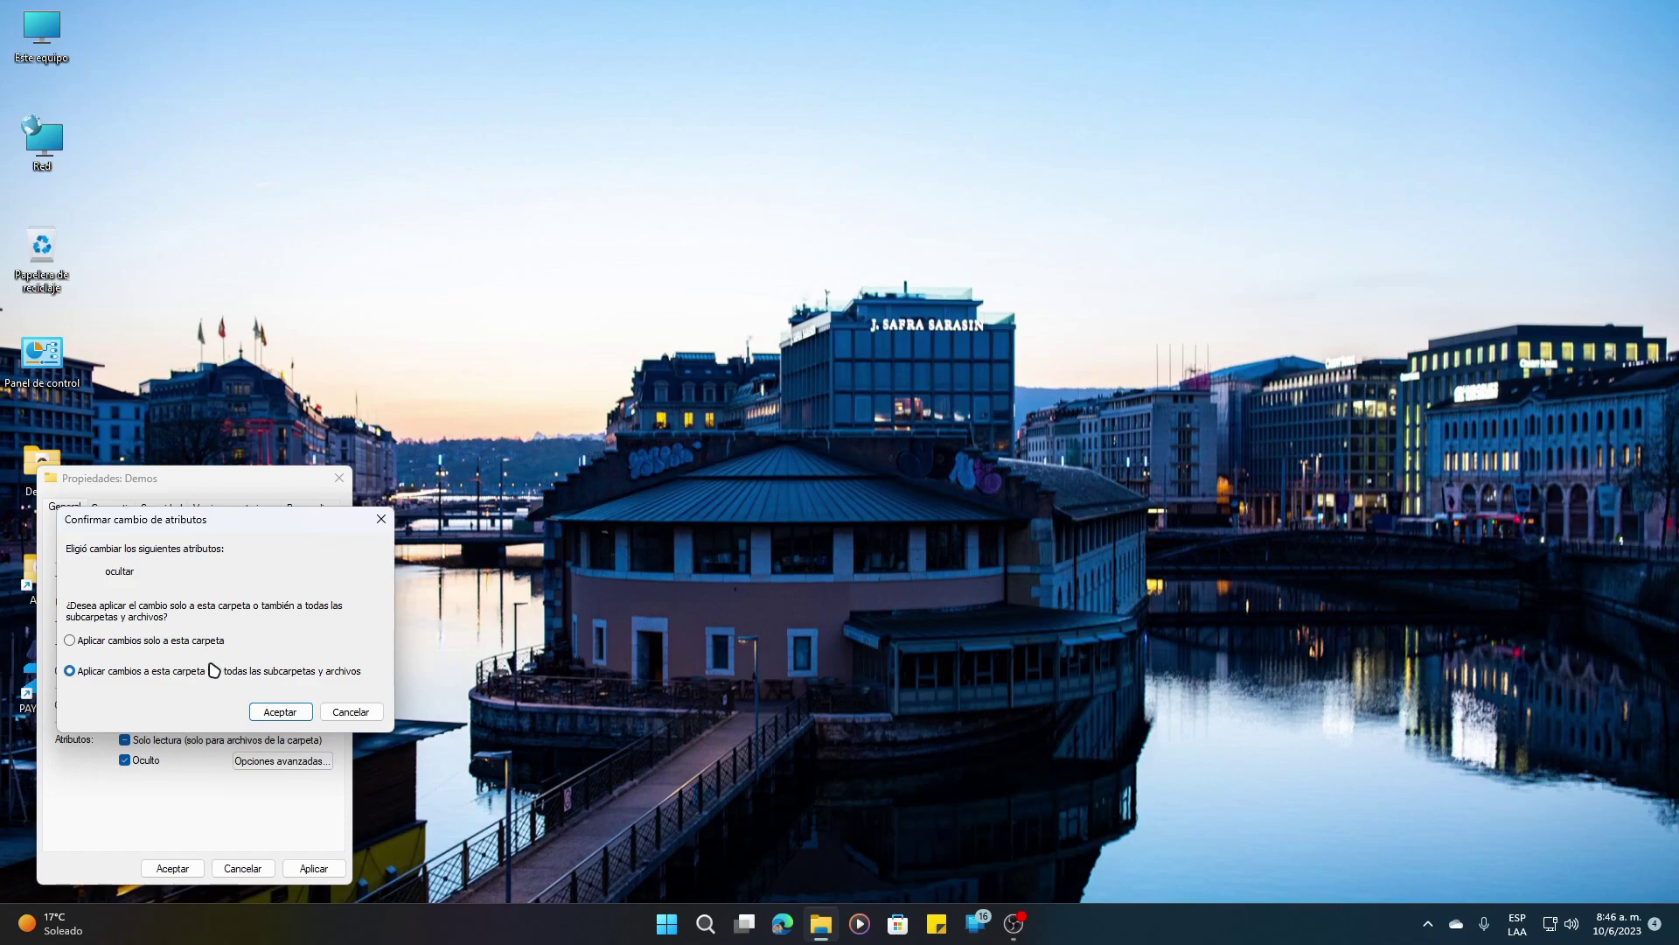
click(72, 641)
click(274, 713)
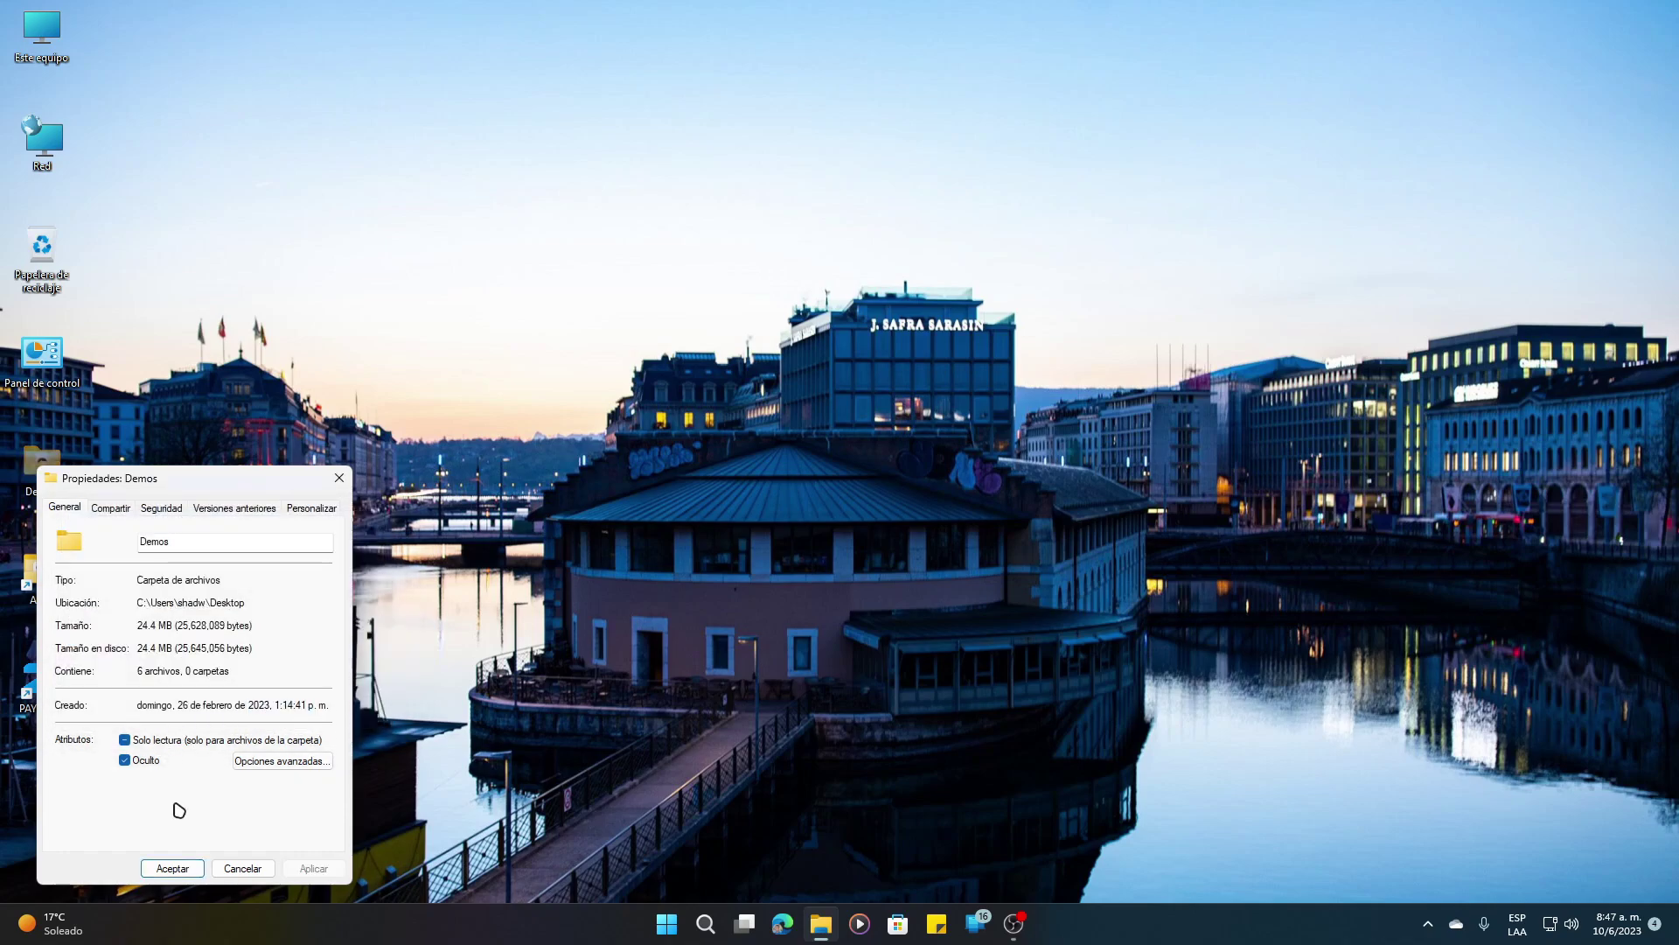
click(168, 868)
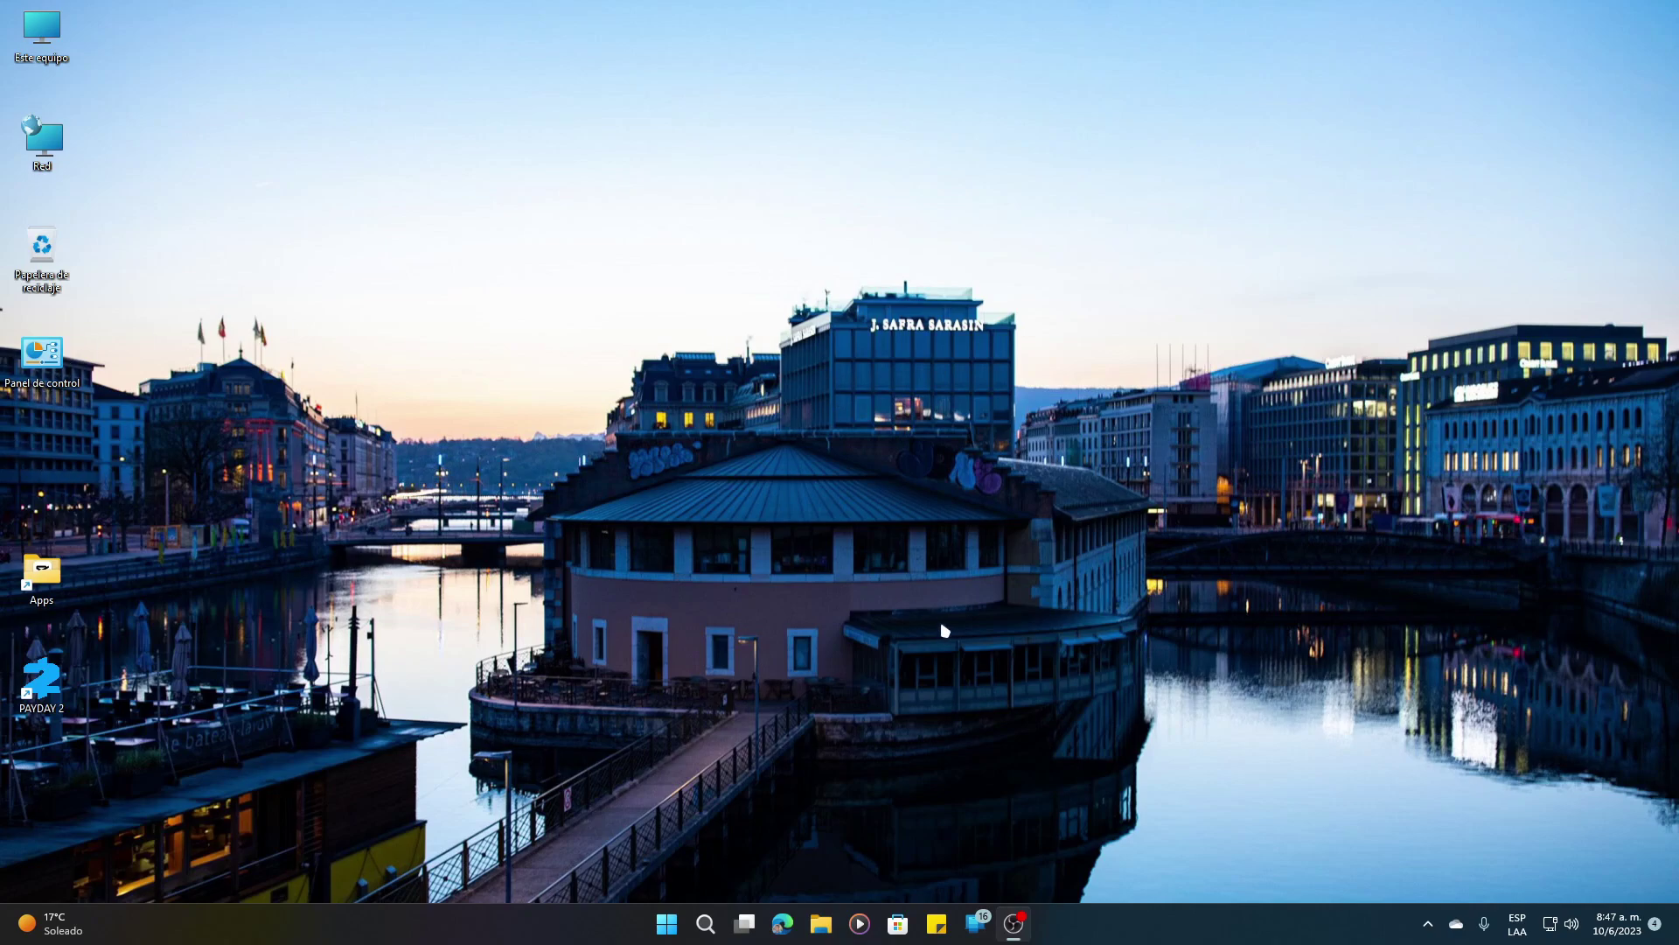
Turn on the display of hidden items in File Explorer and open the Demos folder from the desktop
click(820, 923)
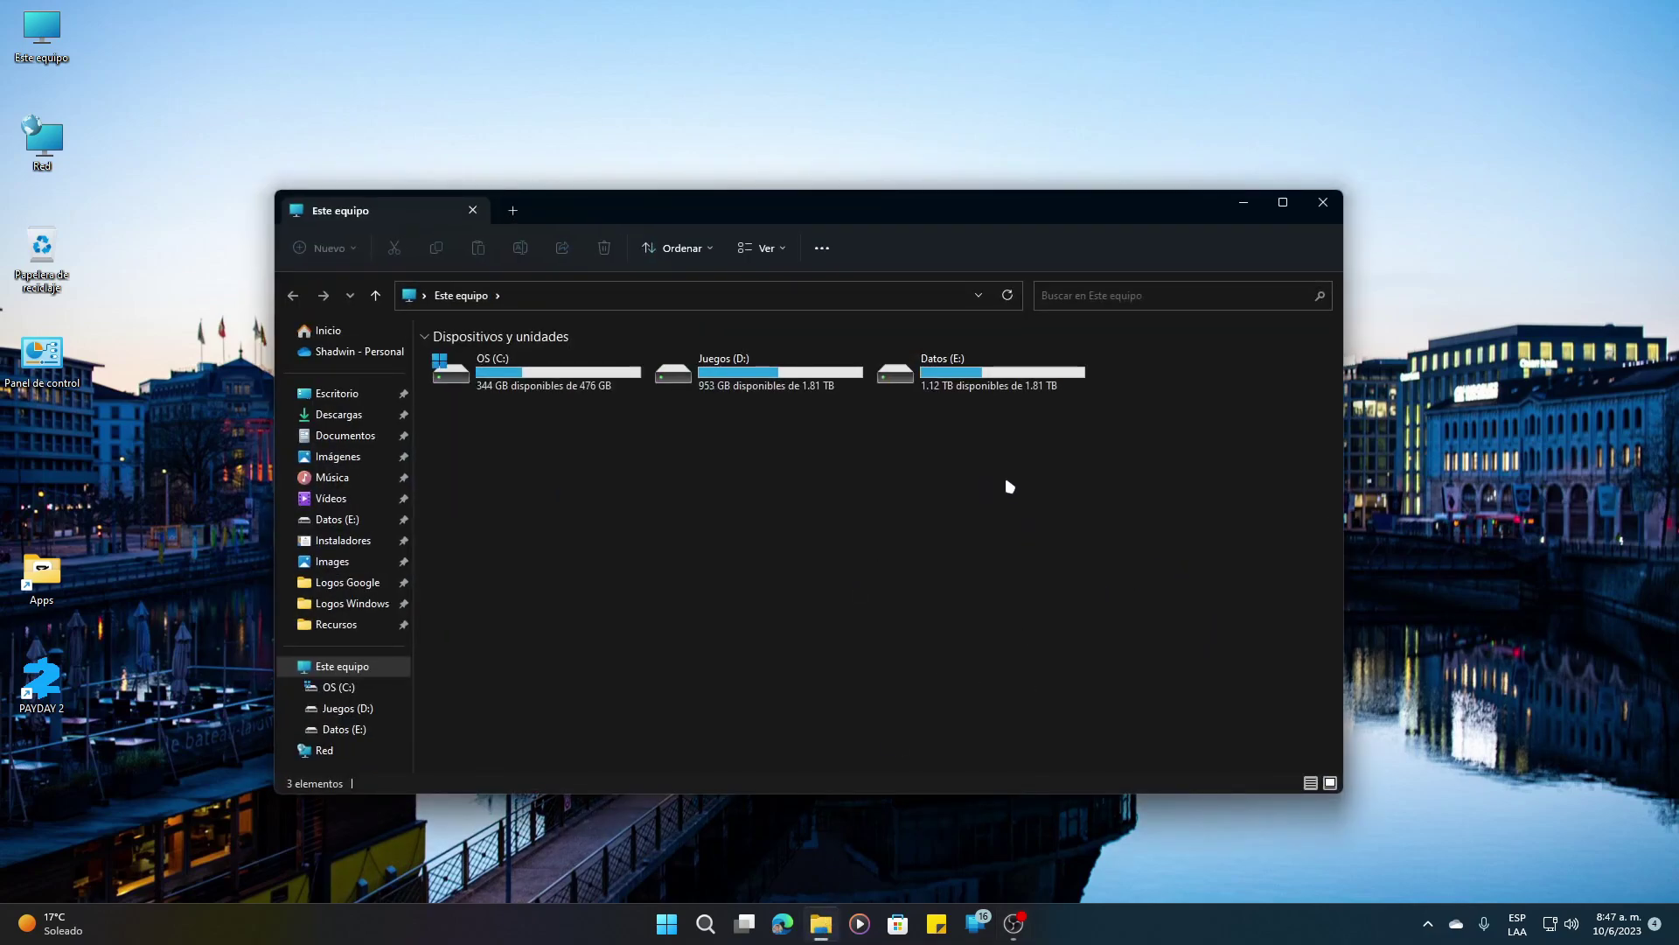
click(777, 250)
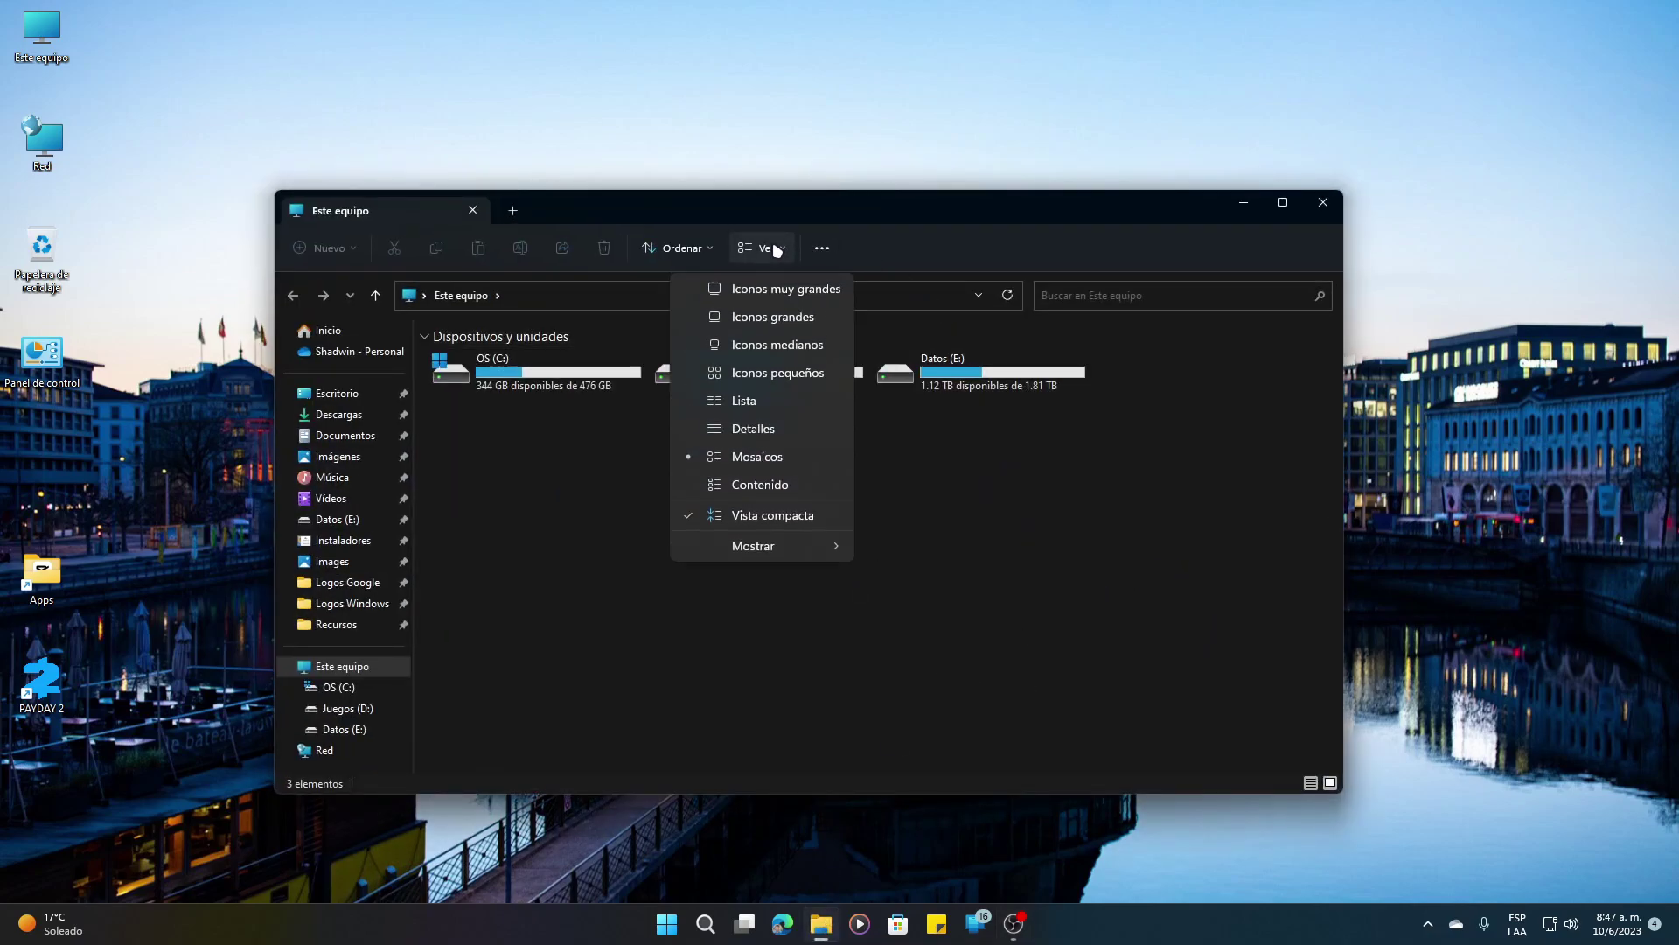
mouse_move(802, 550)
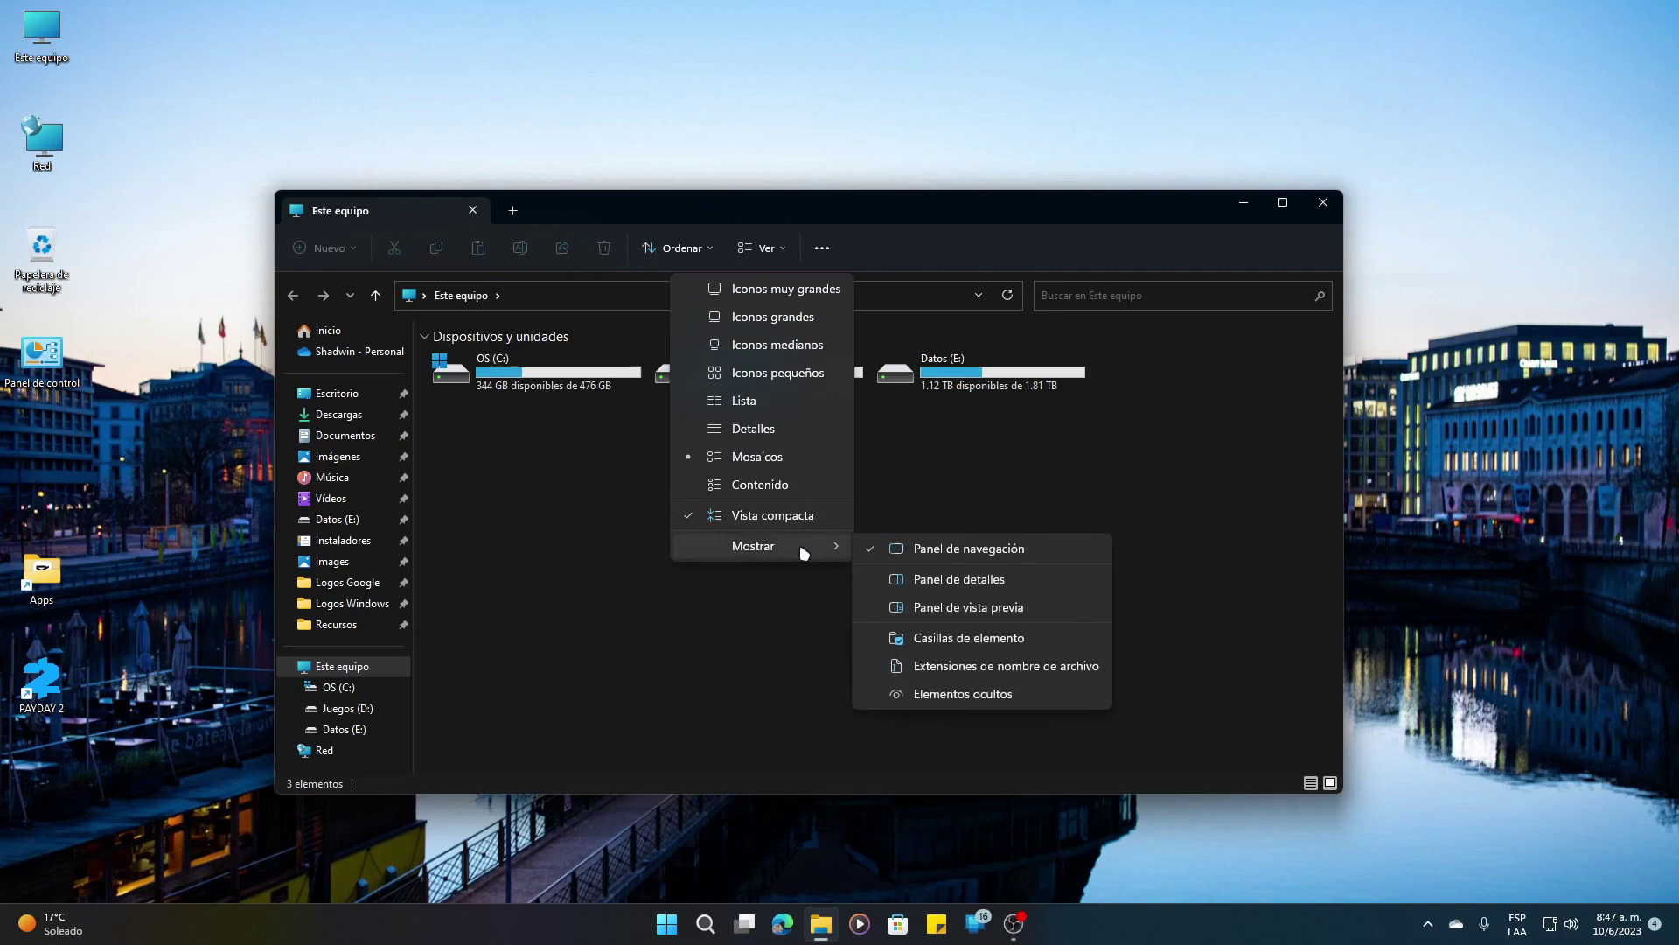
click(955, 698)
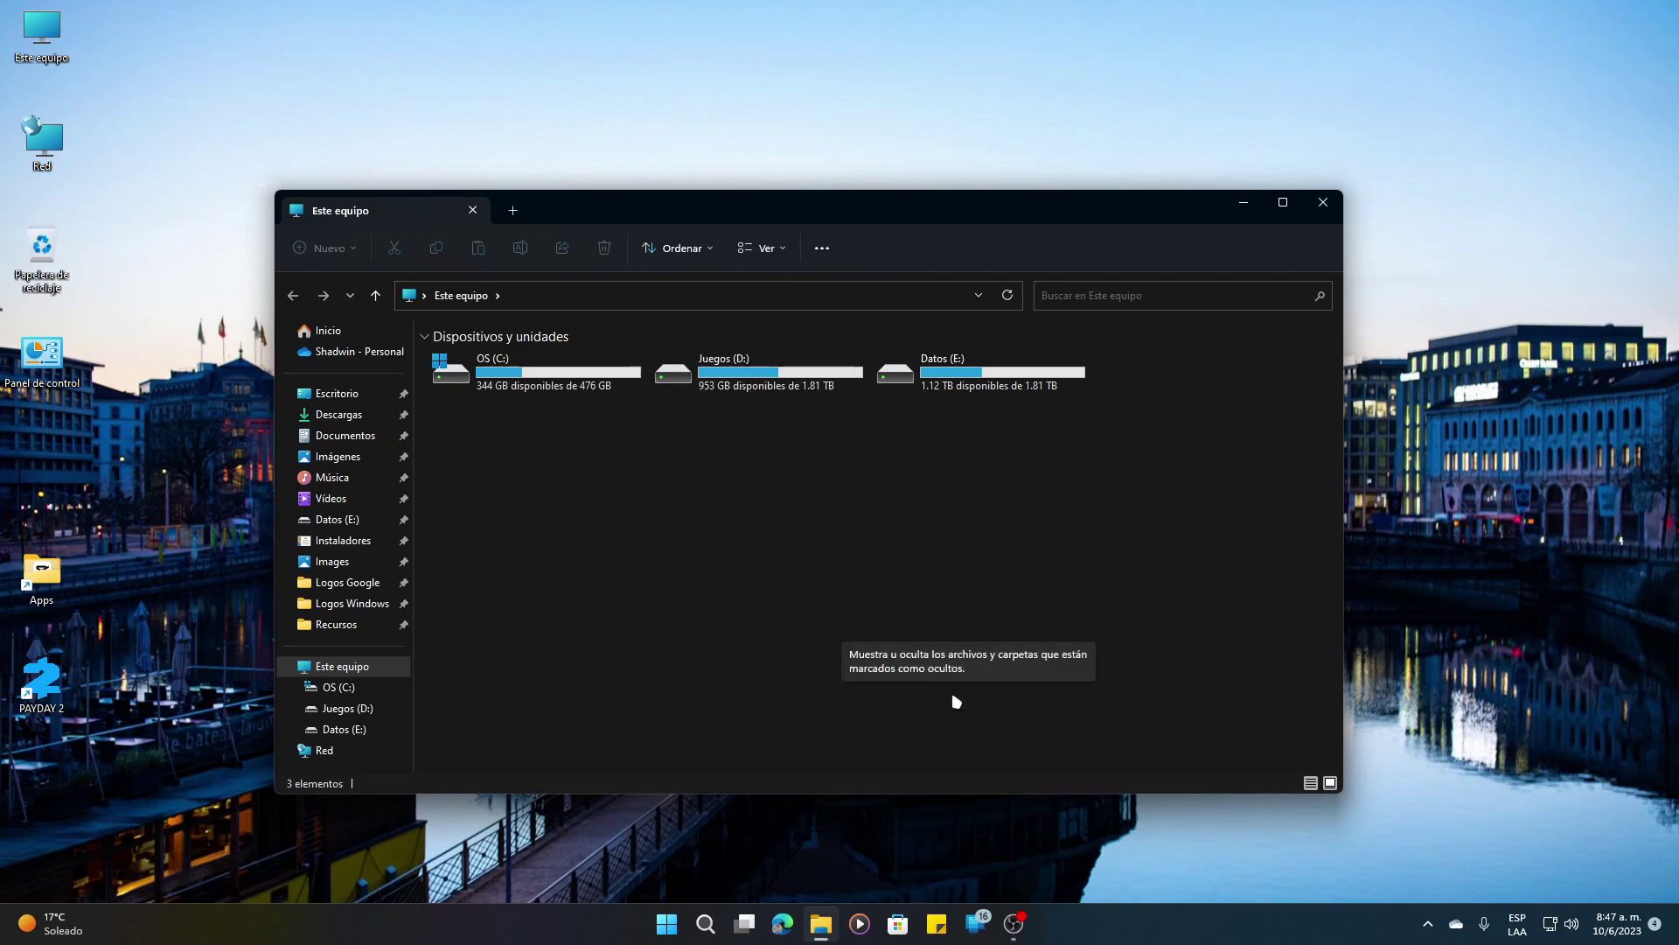
click(1246, 204)
double_click(43, 792)
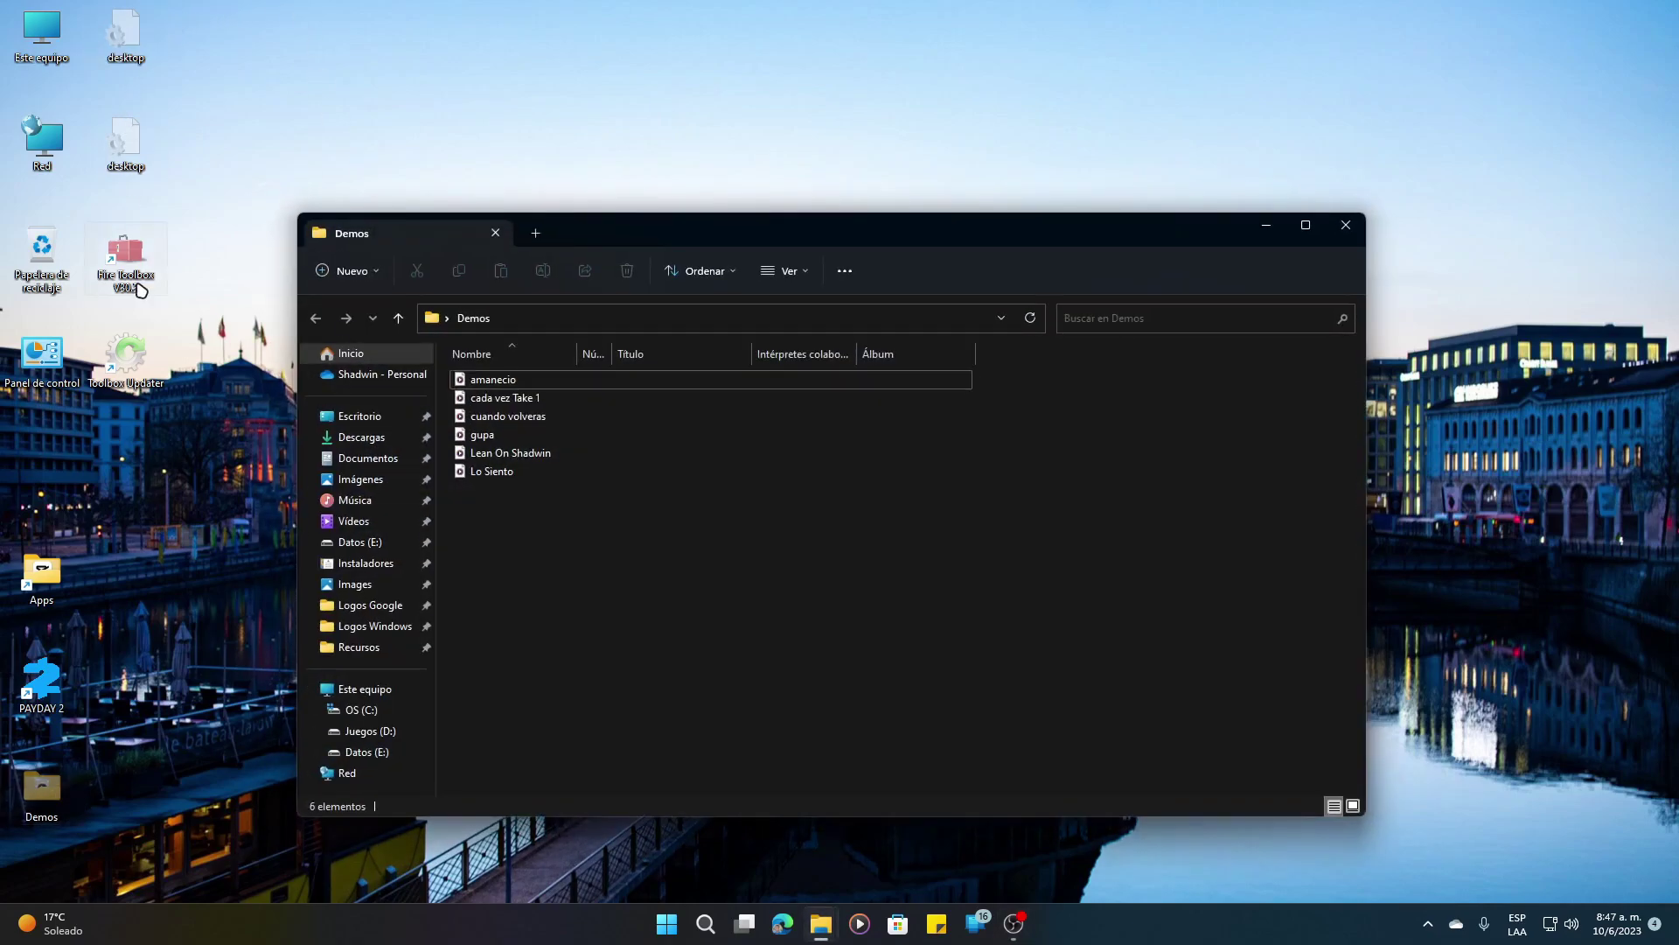
Examine the advanced view settings for hidden files and protected system files in the folder options, without changing anything
click(845, 274)
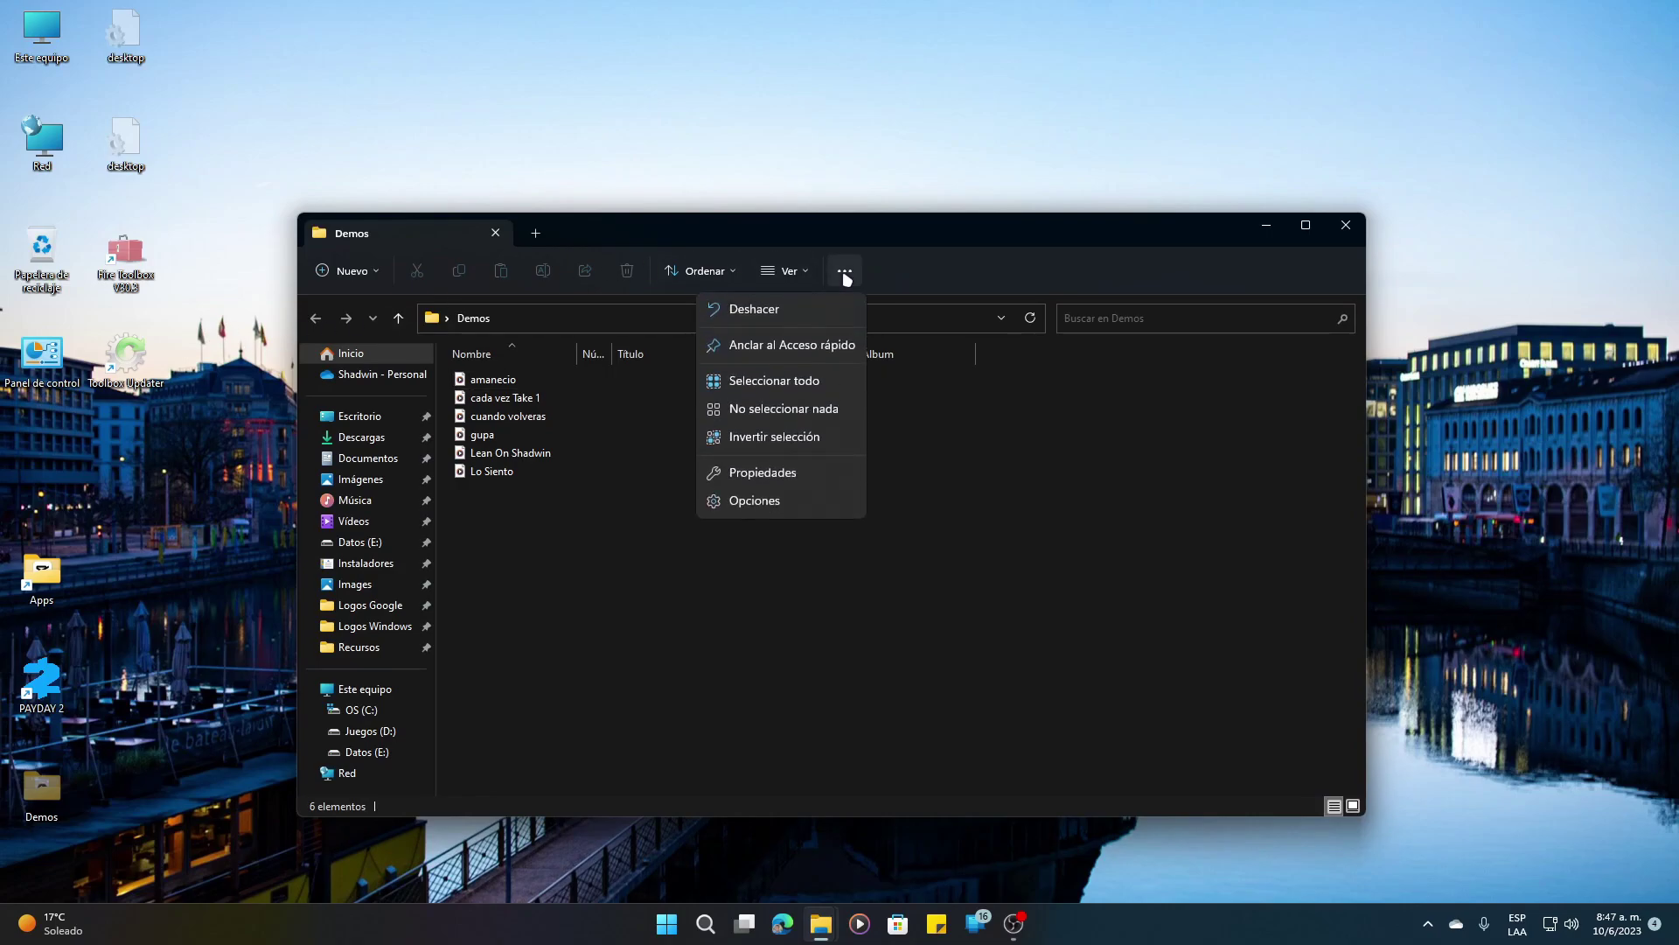
click(754, 500)
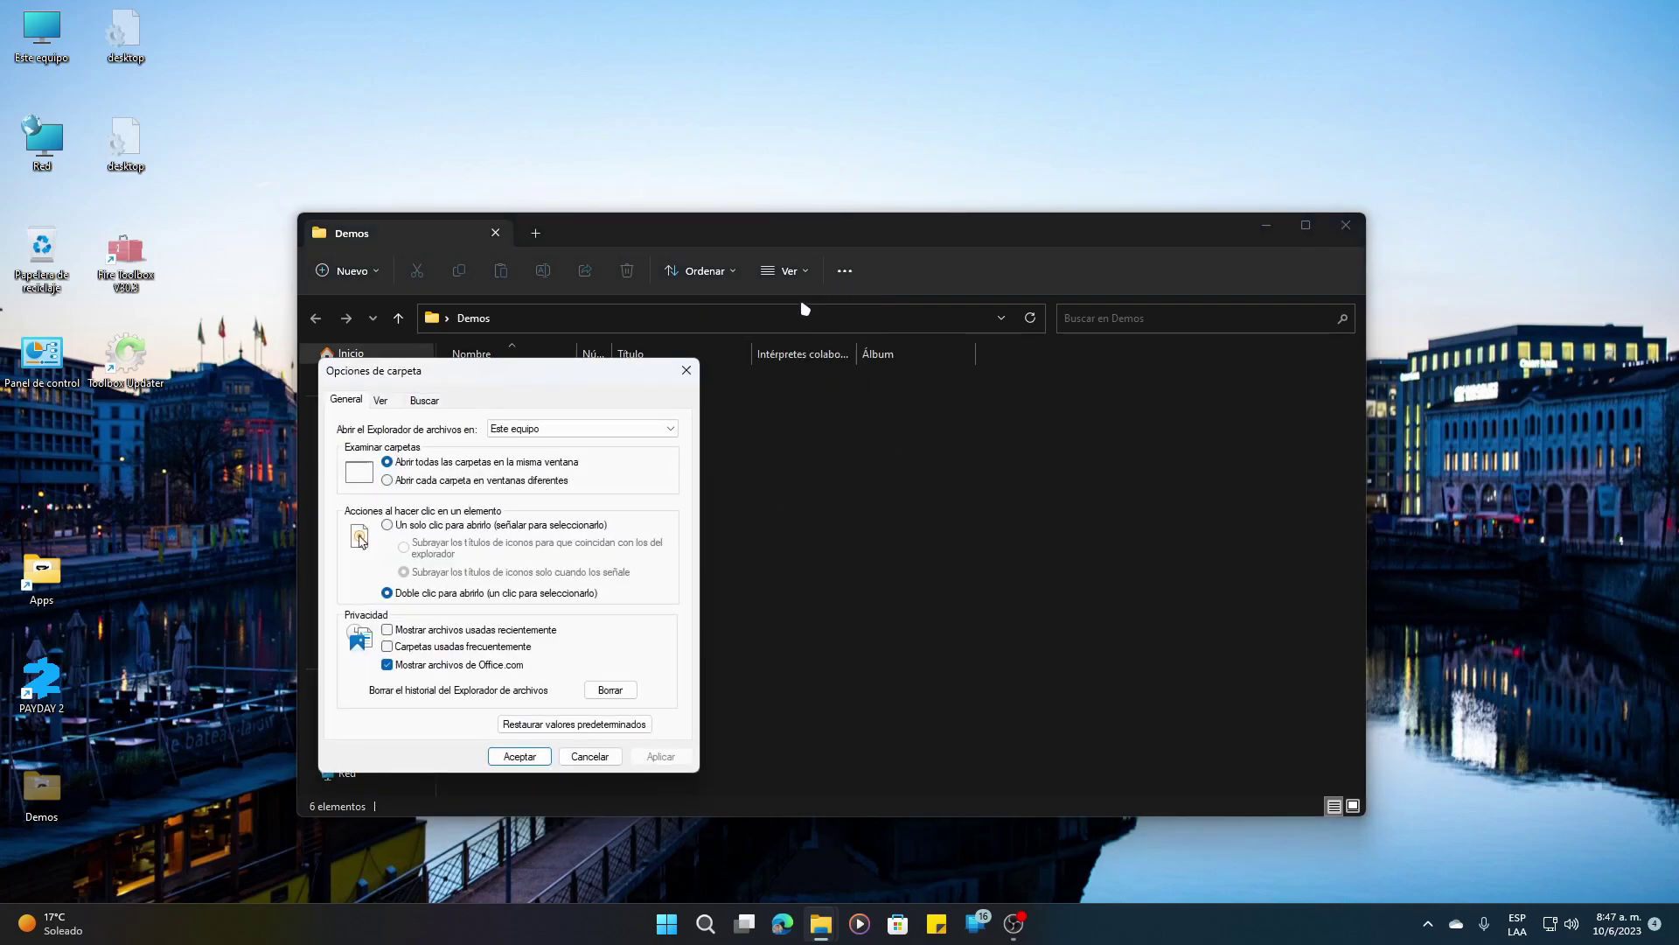
drag(475, 377, 630, 348)
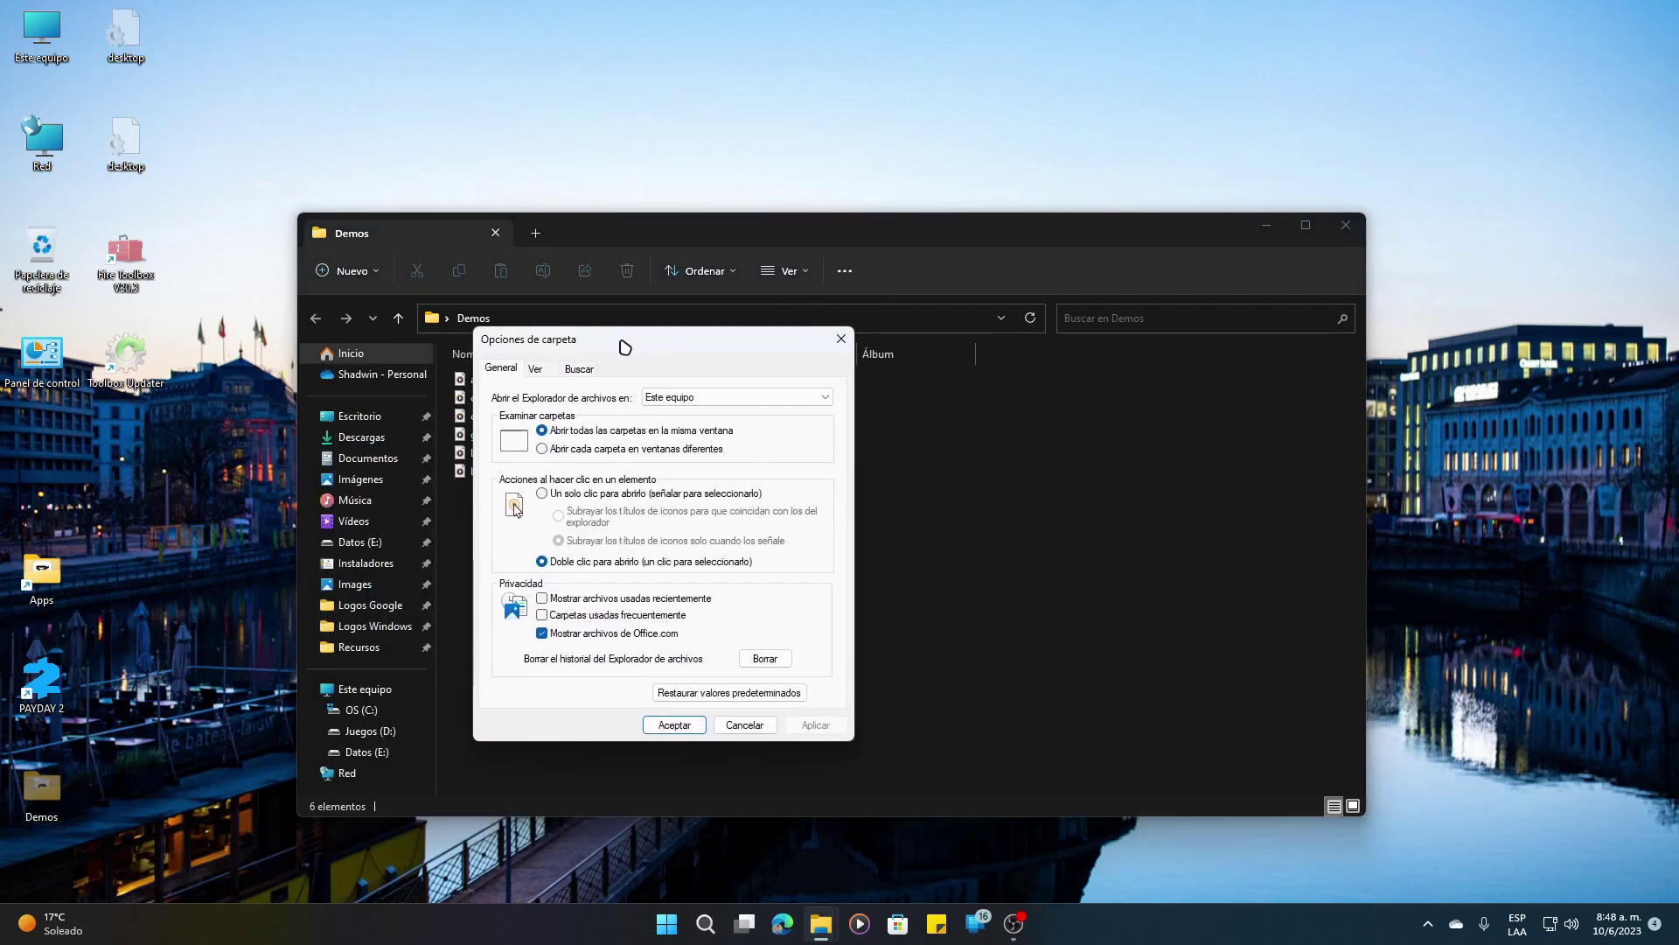
click(536, 369)
scroll(616, 586, down, 1)
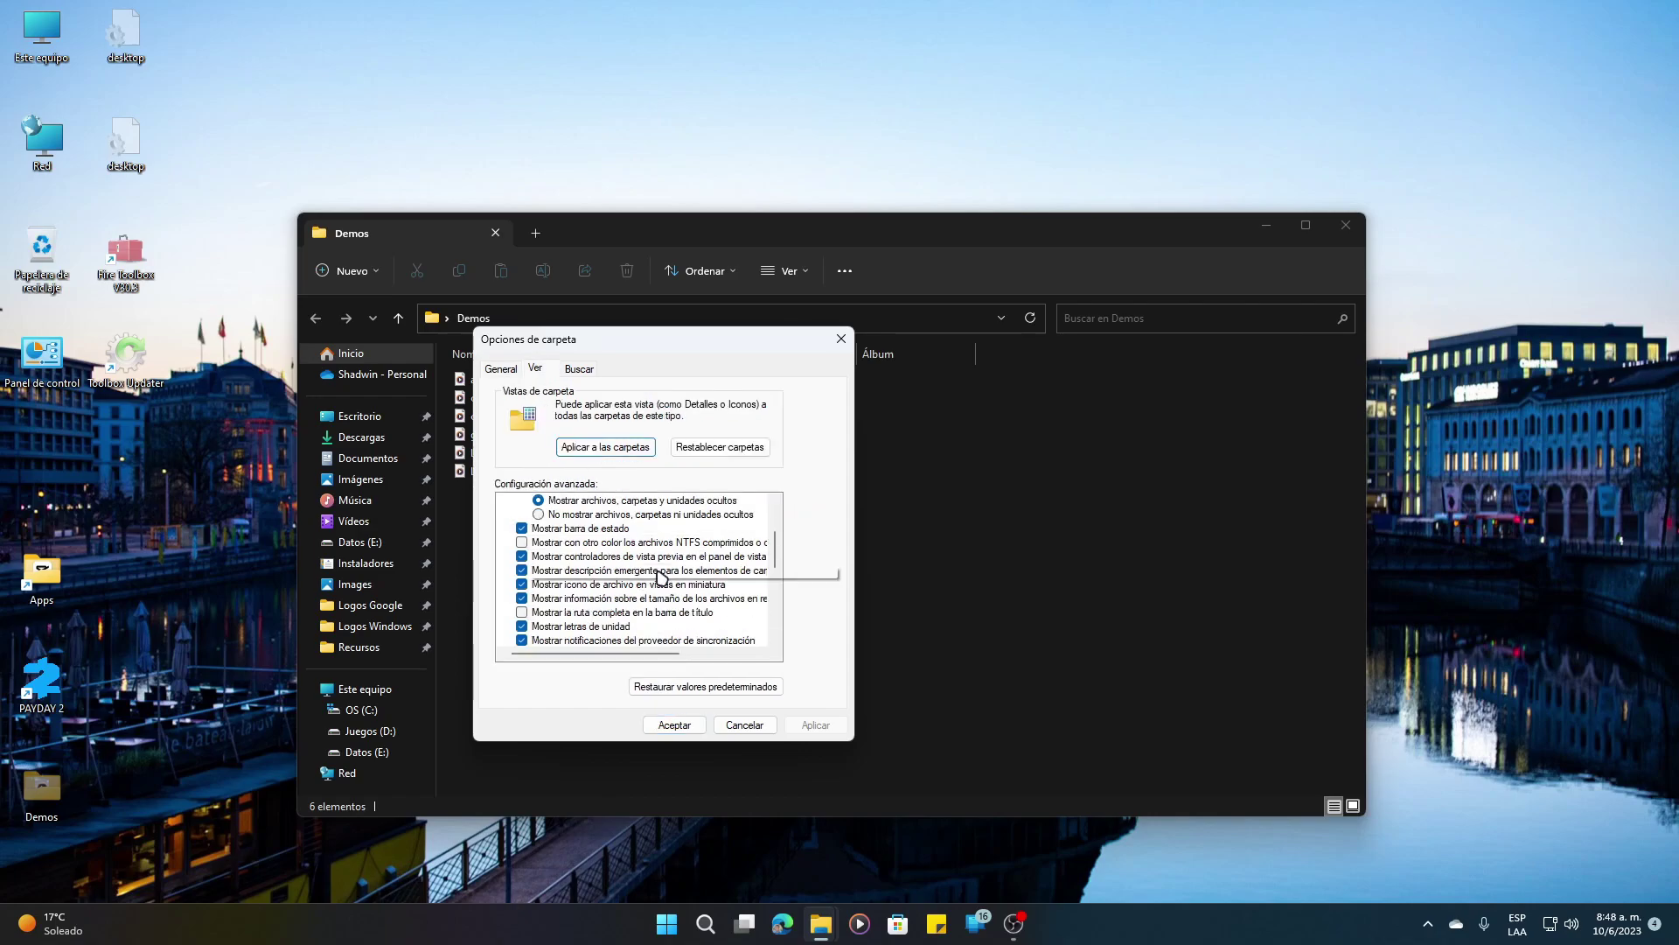
drag(776, 555, 783, 579)
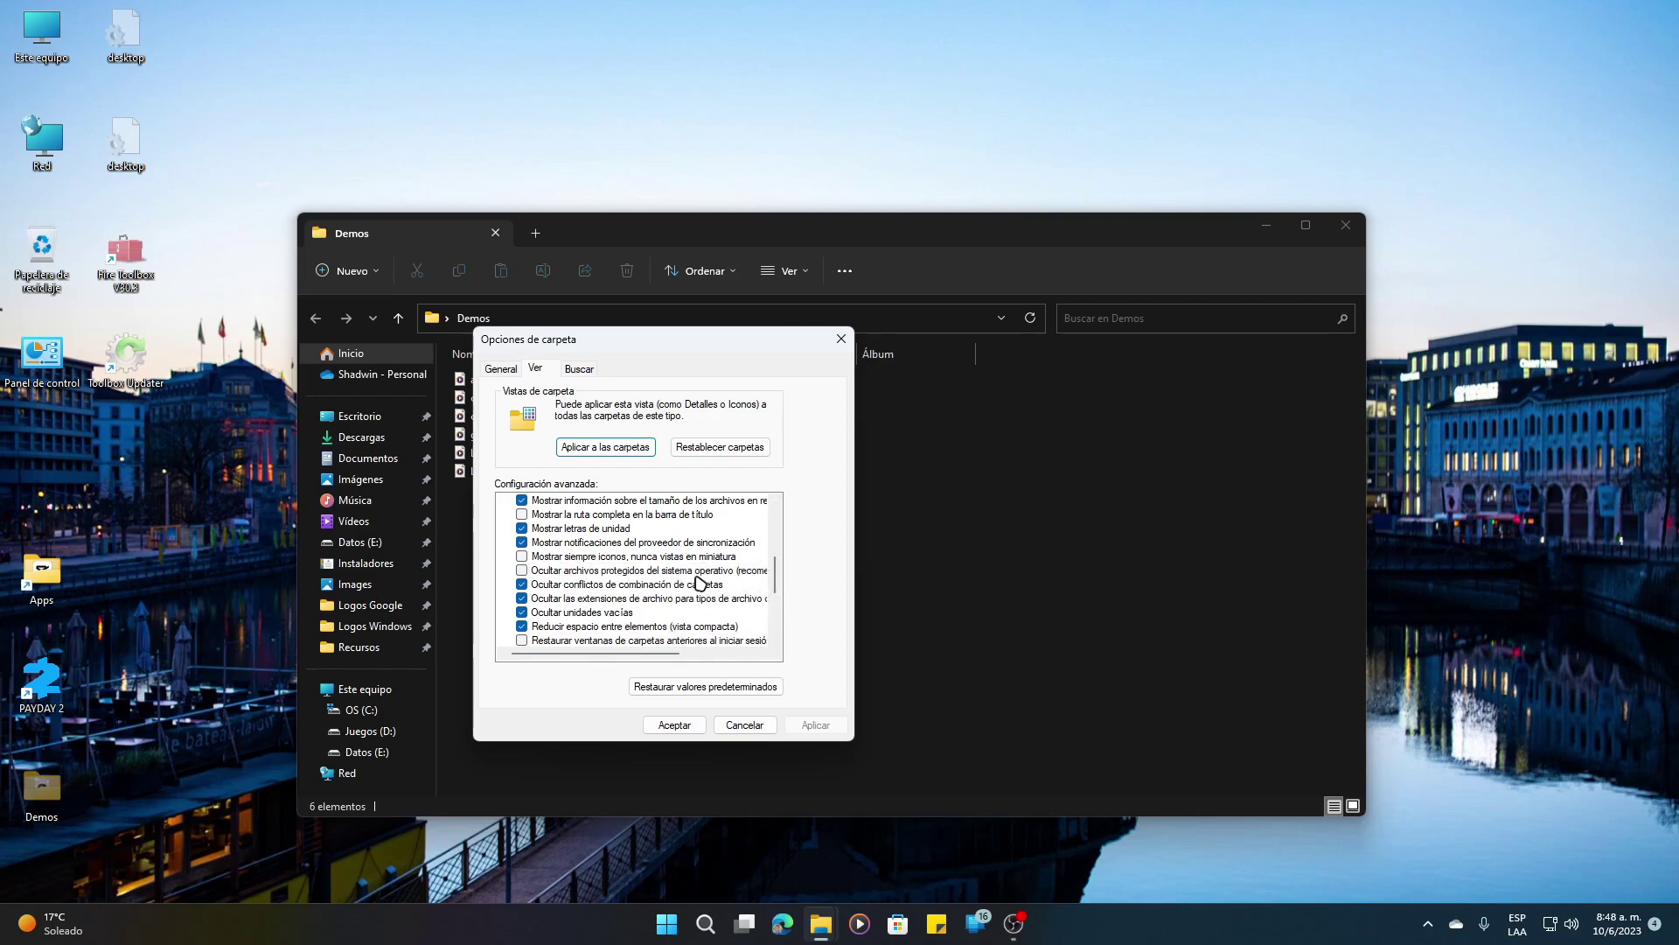
click(841, 339)
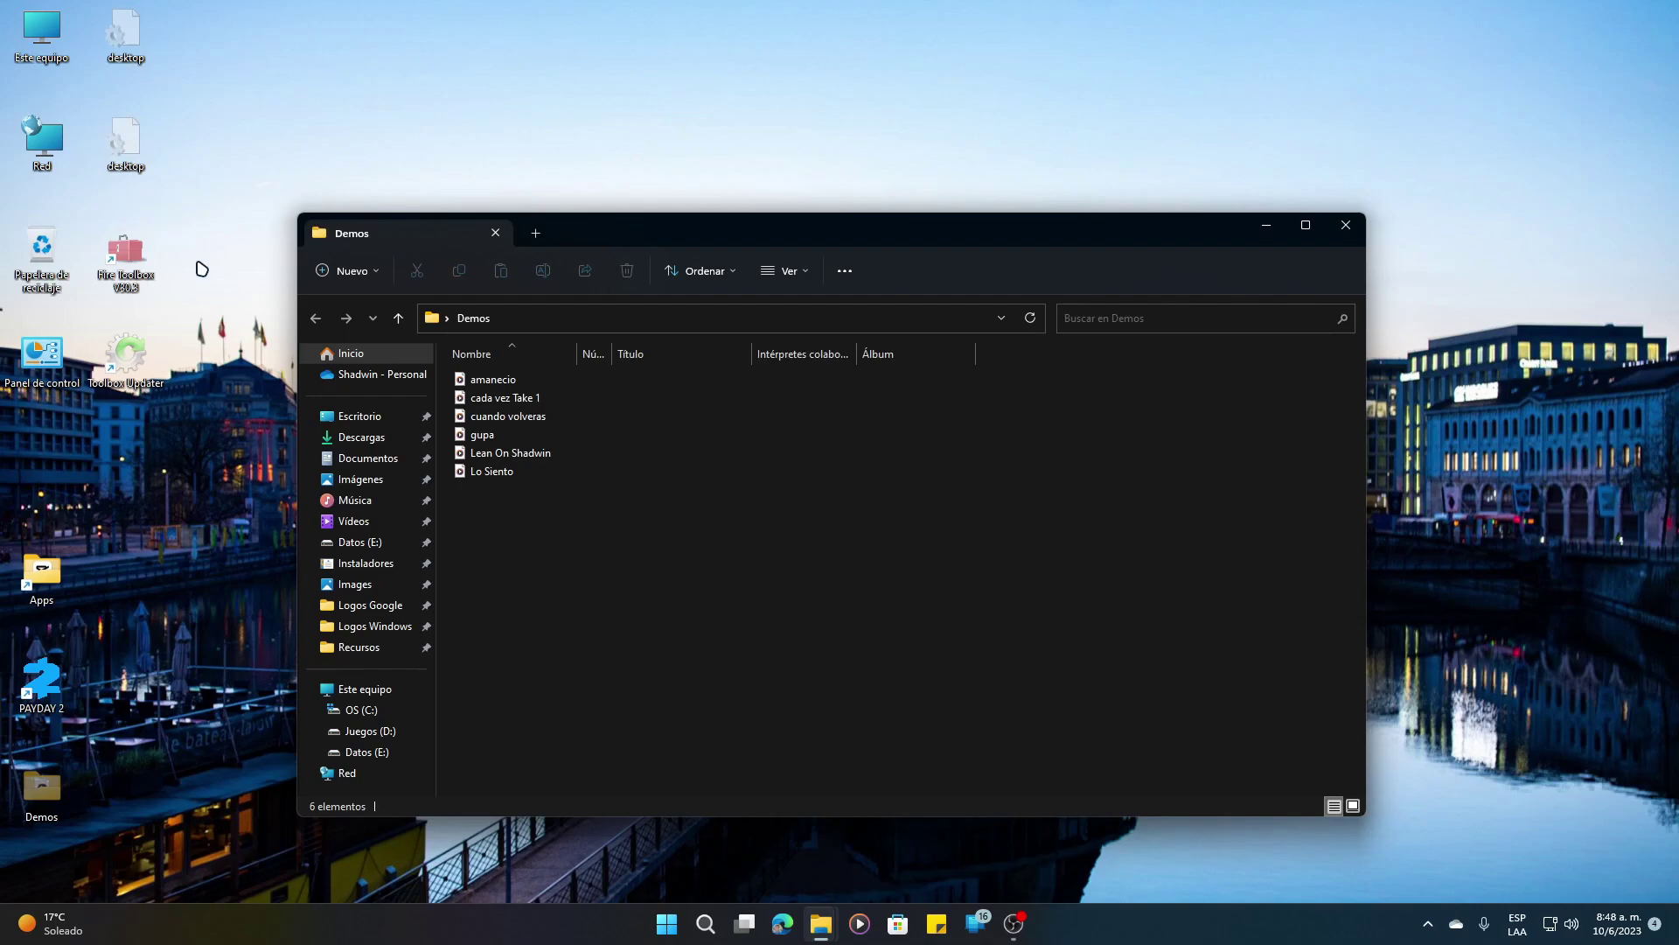
Turn the display of hidden items off and back on from the Demos folder window
click(774, 275)
mouse_move(833, 574)
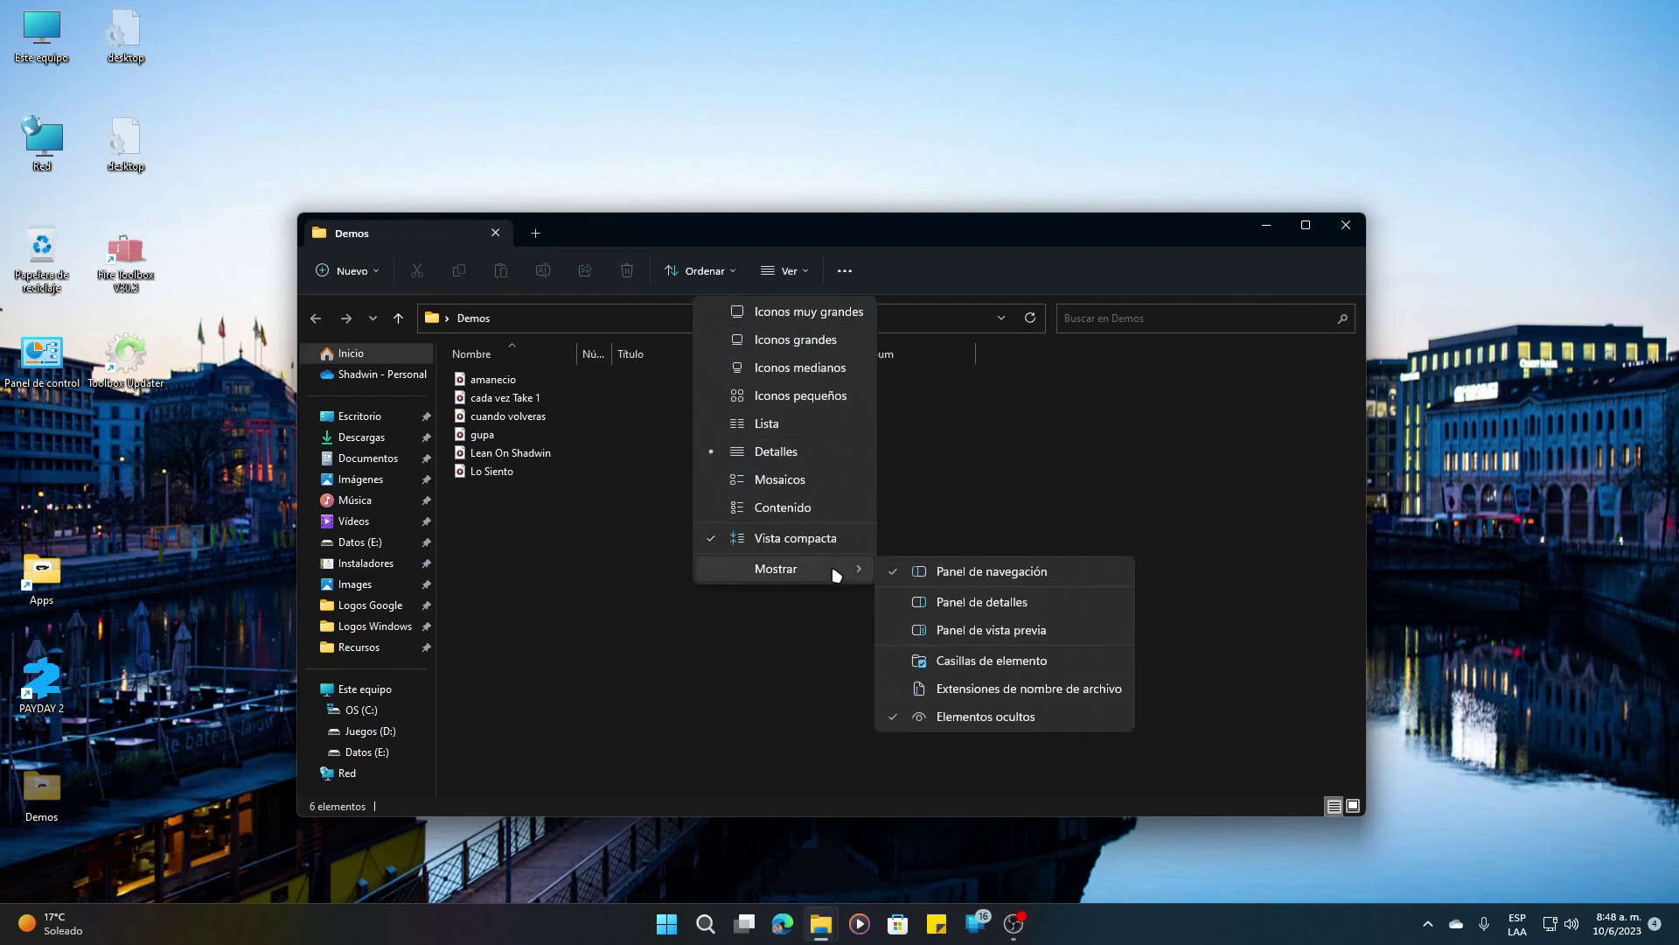
click(967, 719)
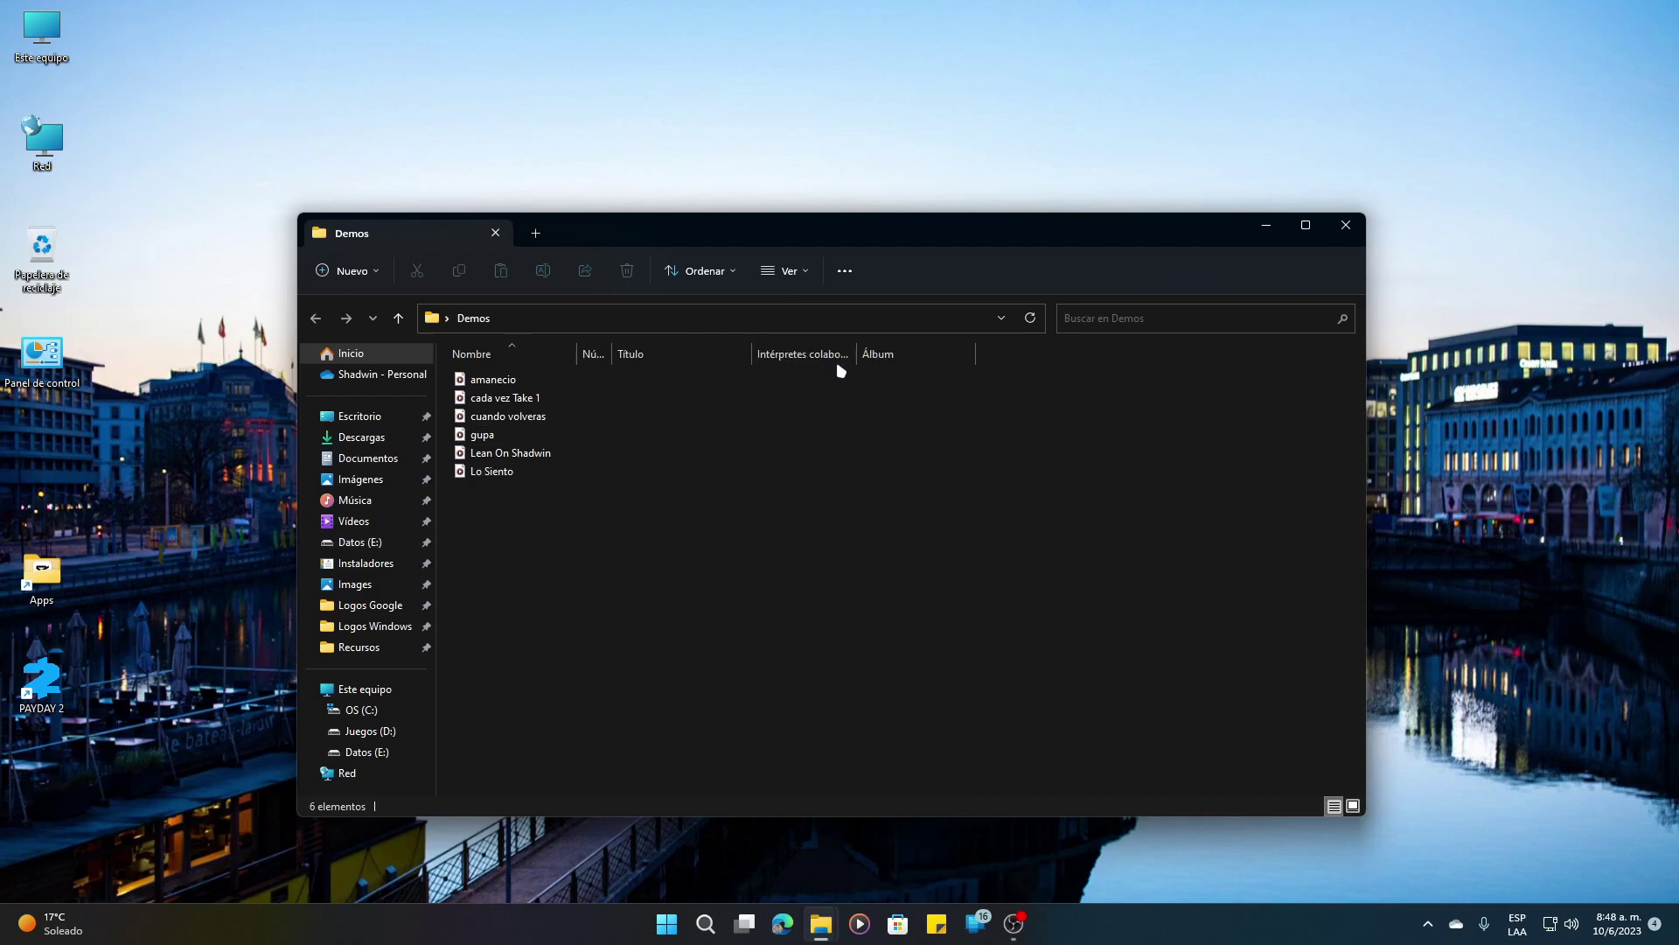
click(796, 275)
mouse_move(852, 569)
click(947, 715)
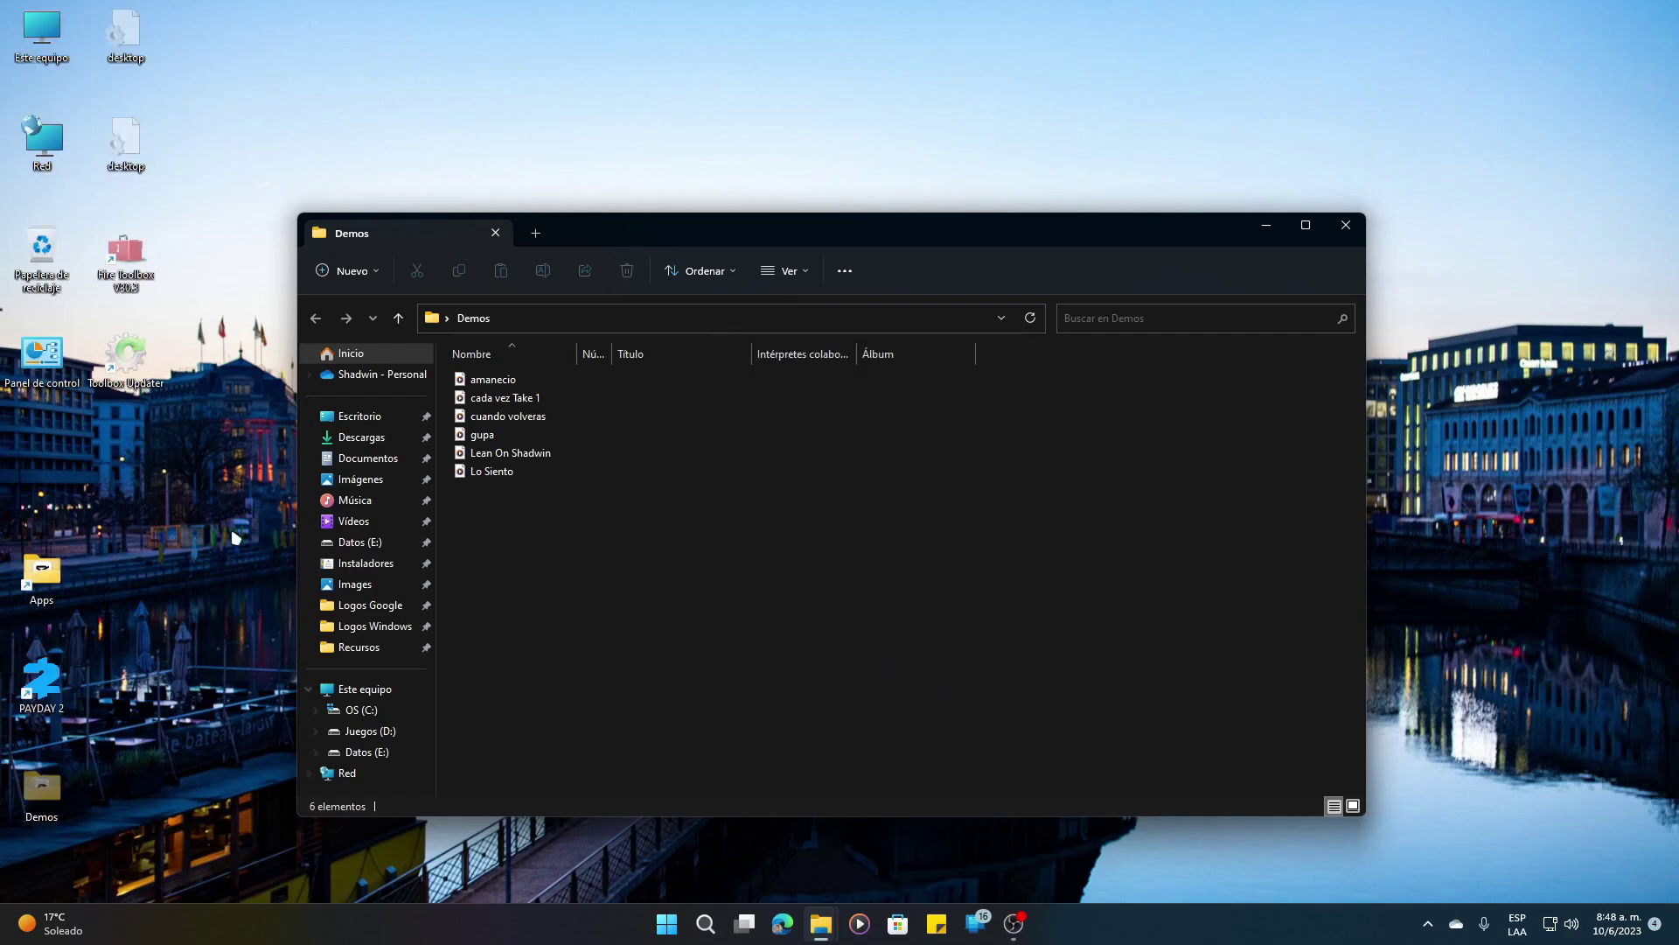
Remove the hidden attribute from the Demos folder, including all its subfolders and files, and move its desktop icon between Panel de control and Apps
right_click(44, 793)
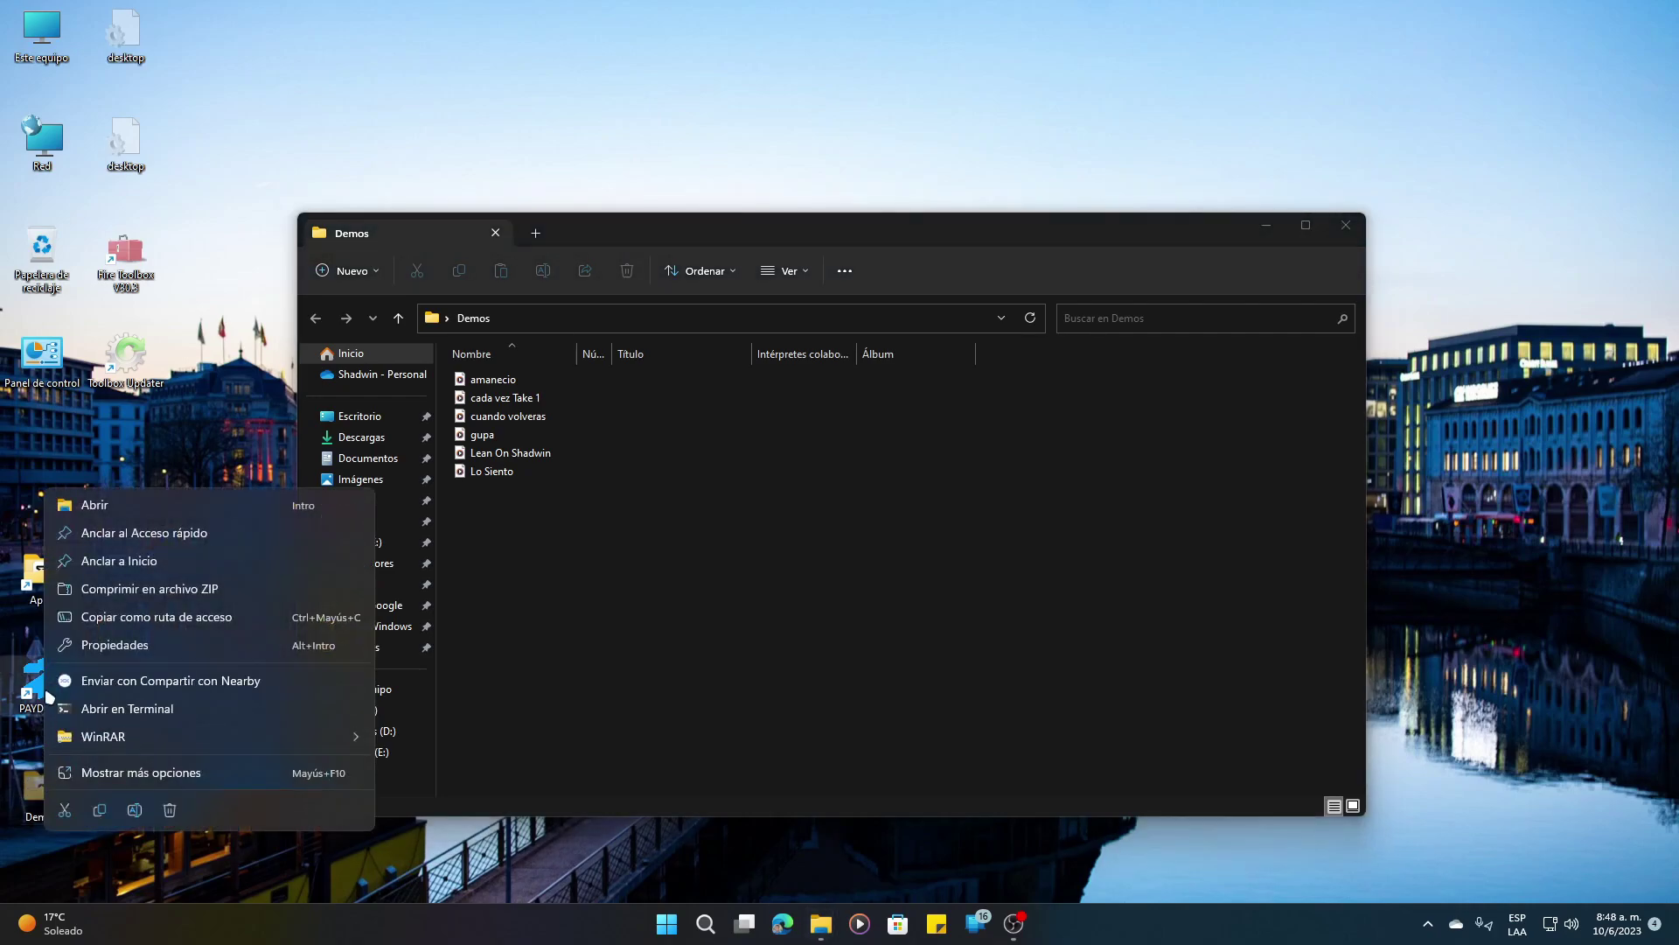
click(110, 645)
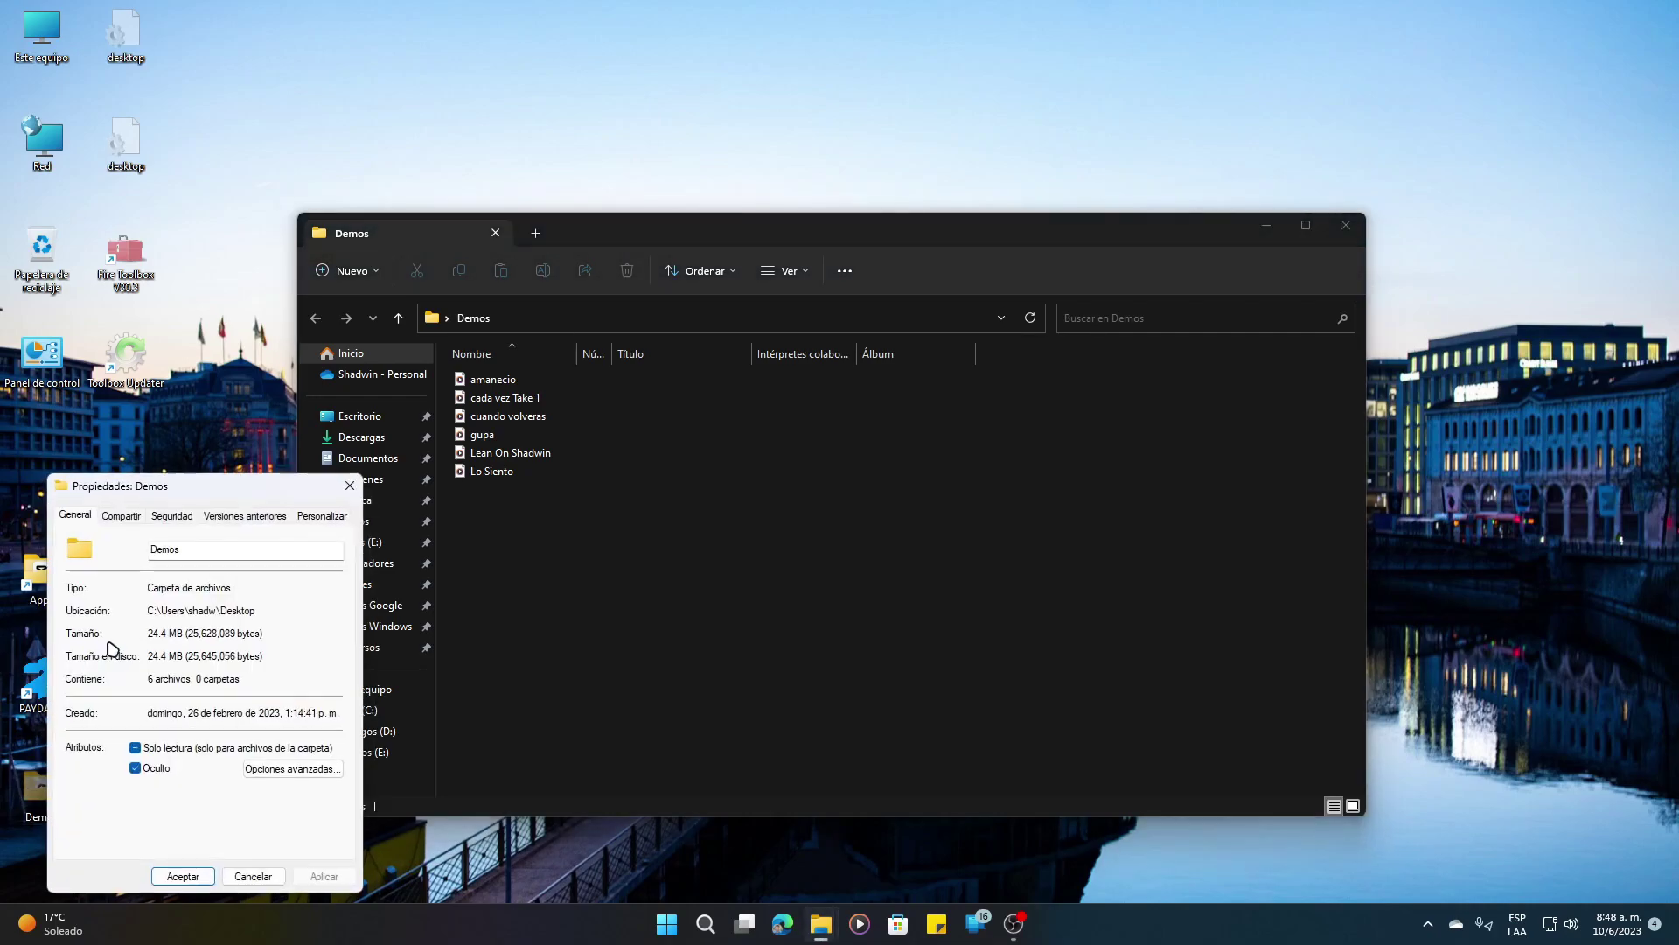
click(136, 769)
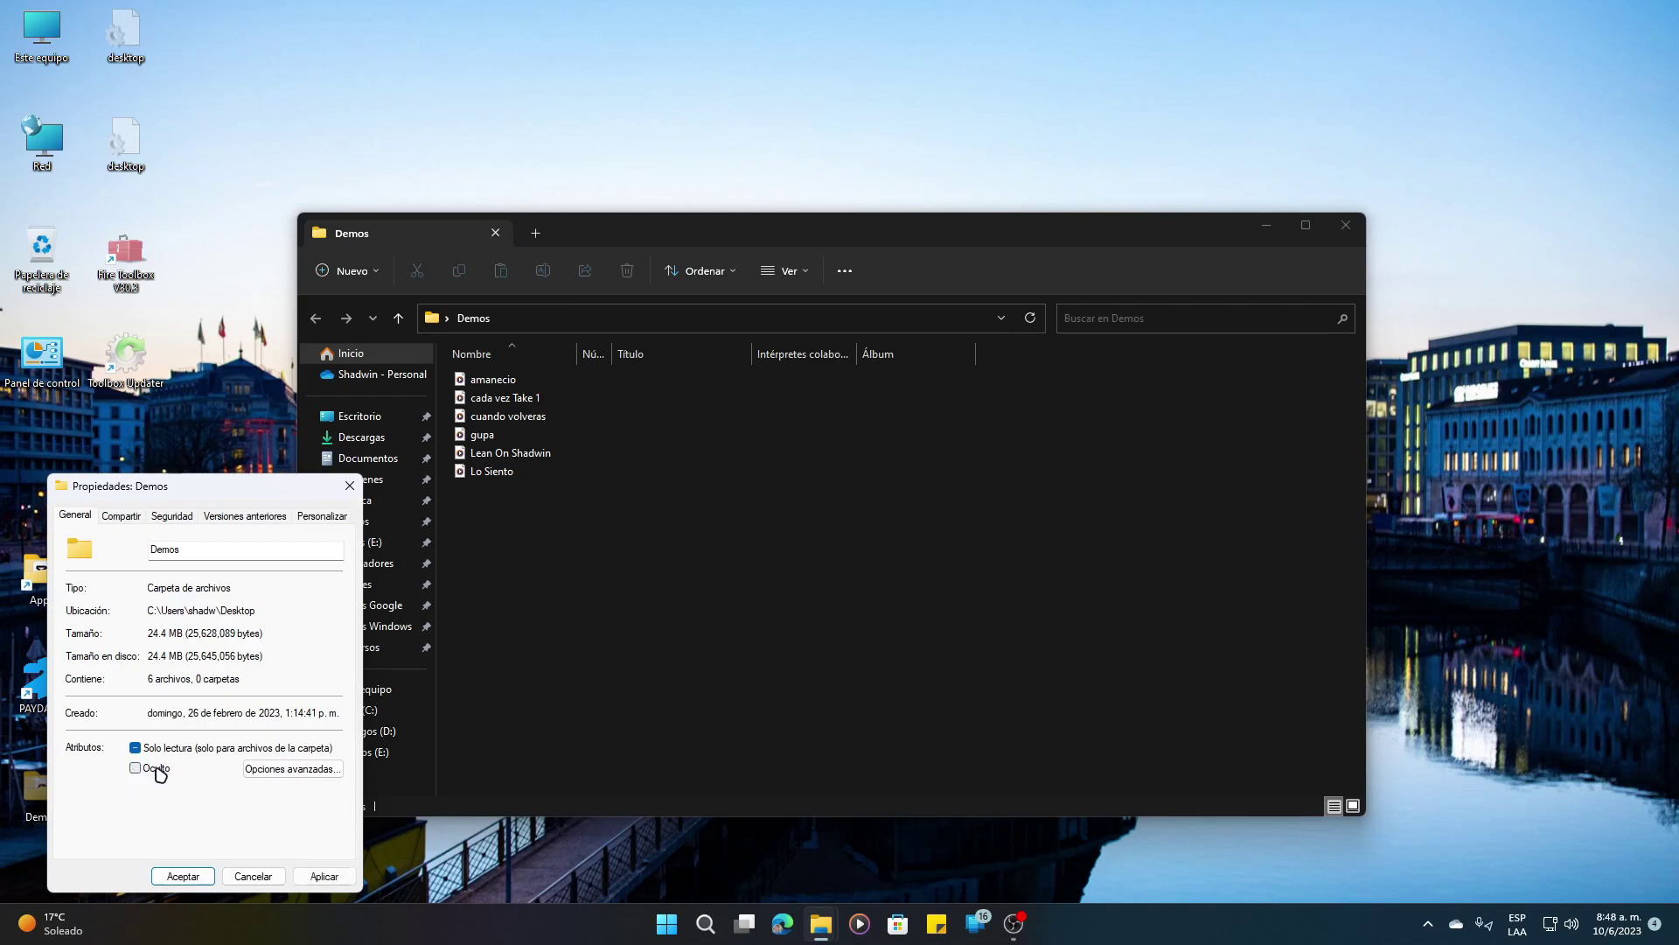
click(181, 876)
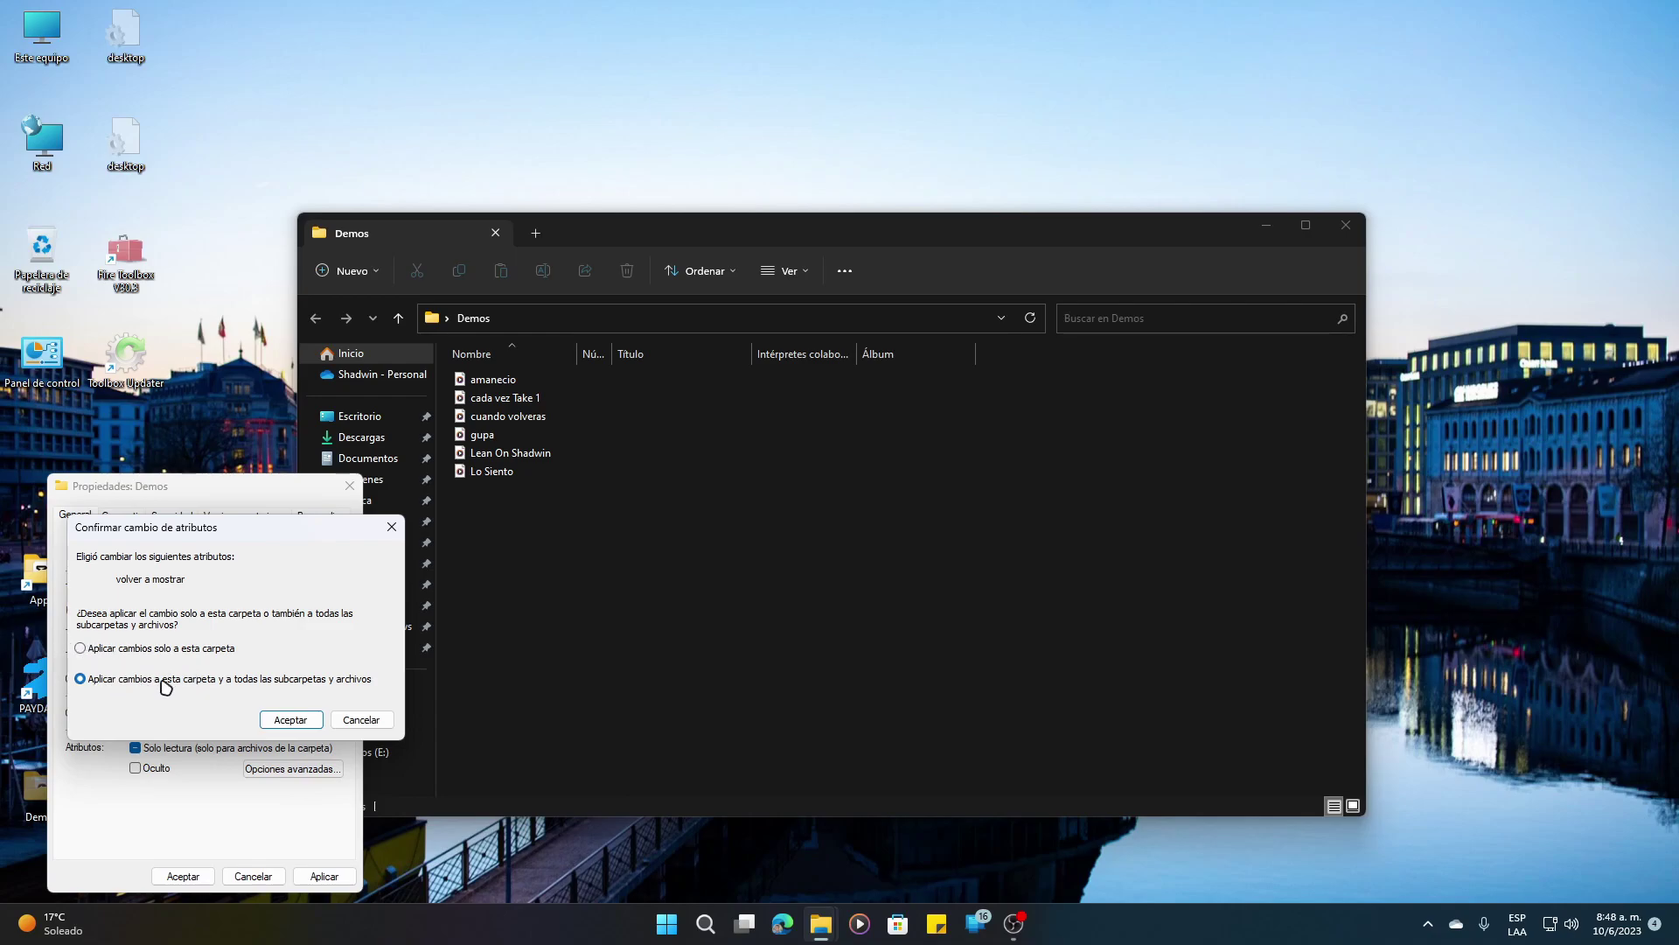
click(277, 723)
drag(41, 791, 97, 476)
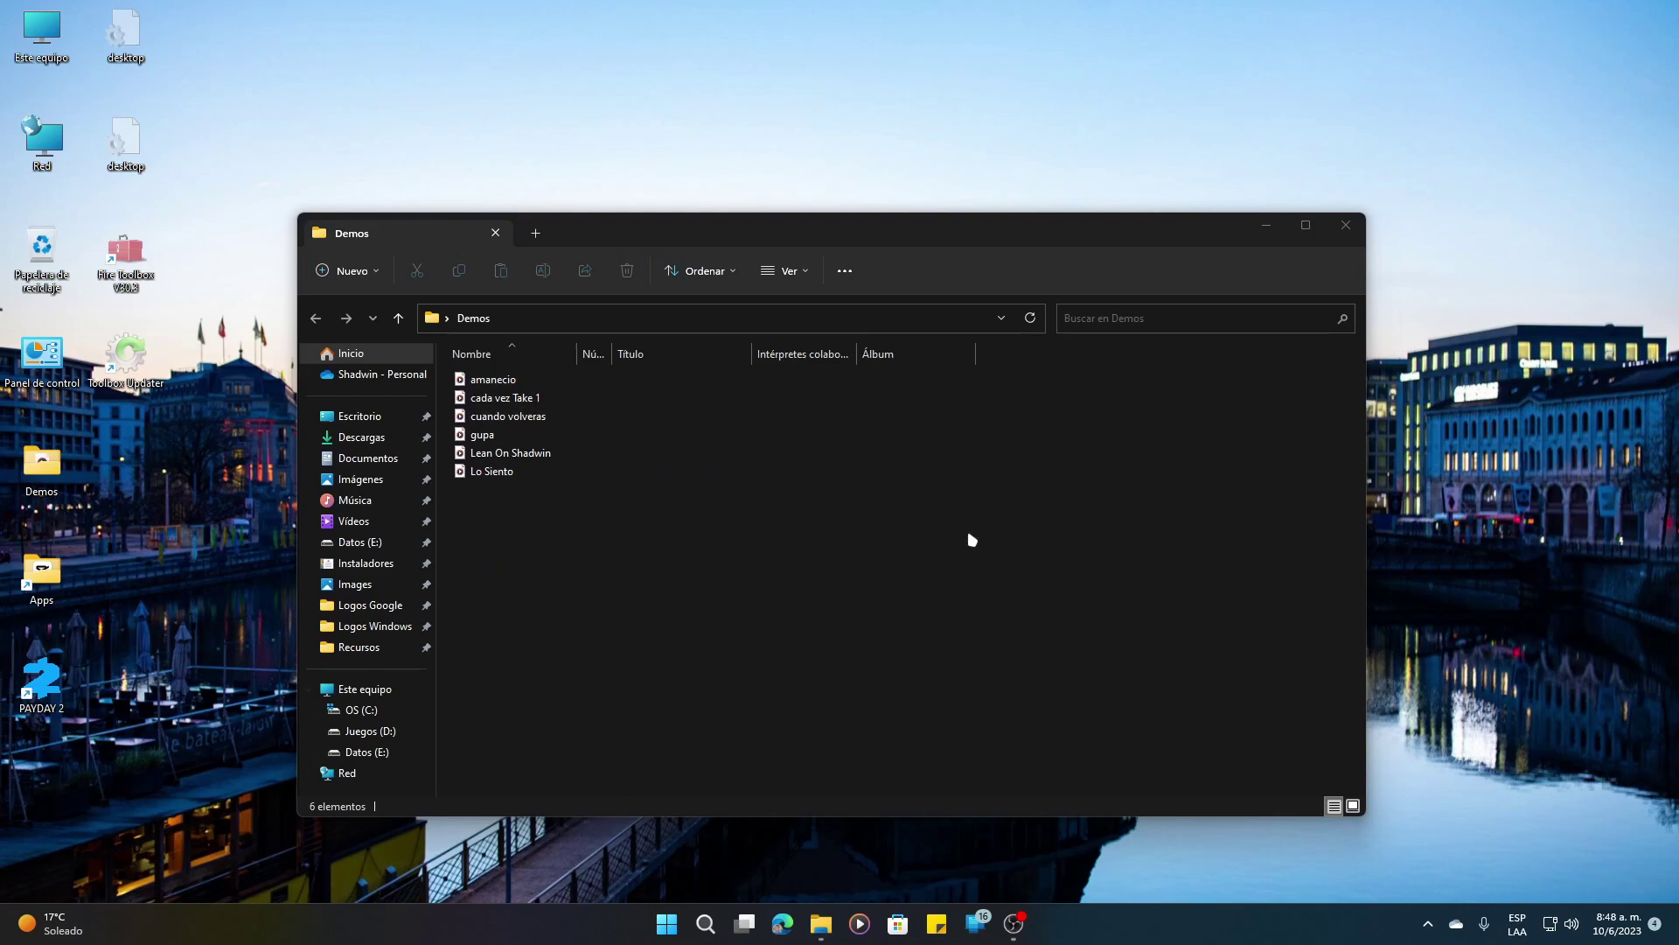
Turn off the display of hidden items, close the Demos window and dismiss the Epic Games notification
click(787, 274)
mouse_move(841, 565)
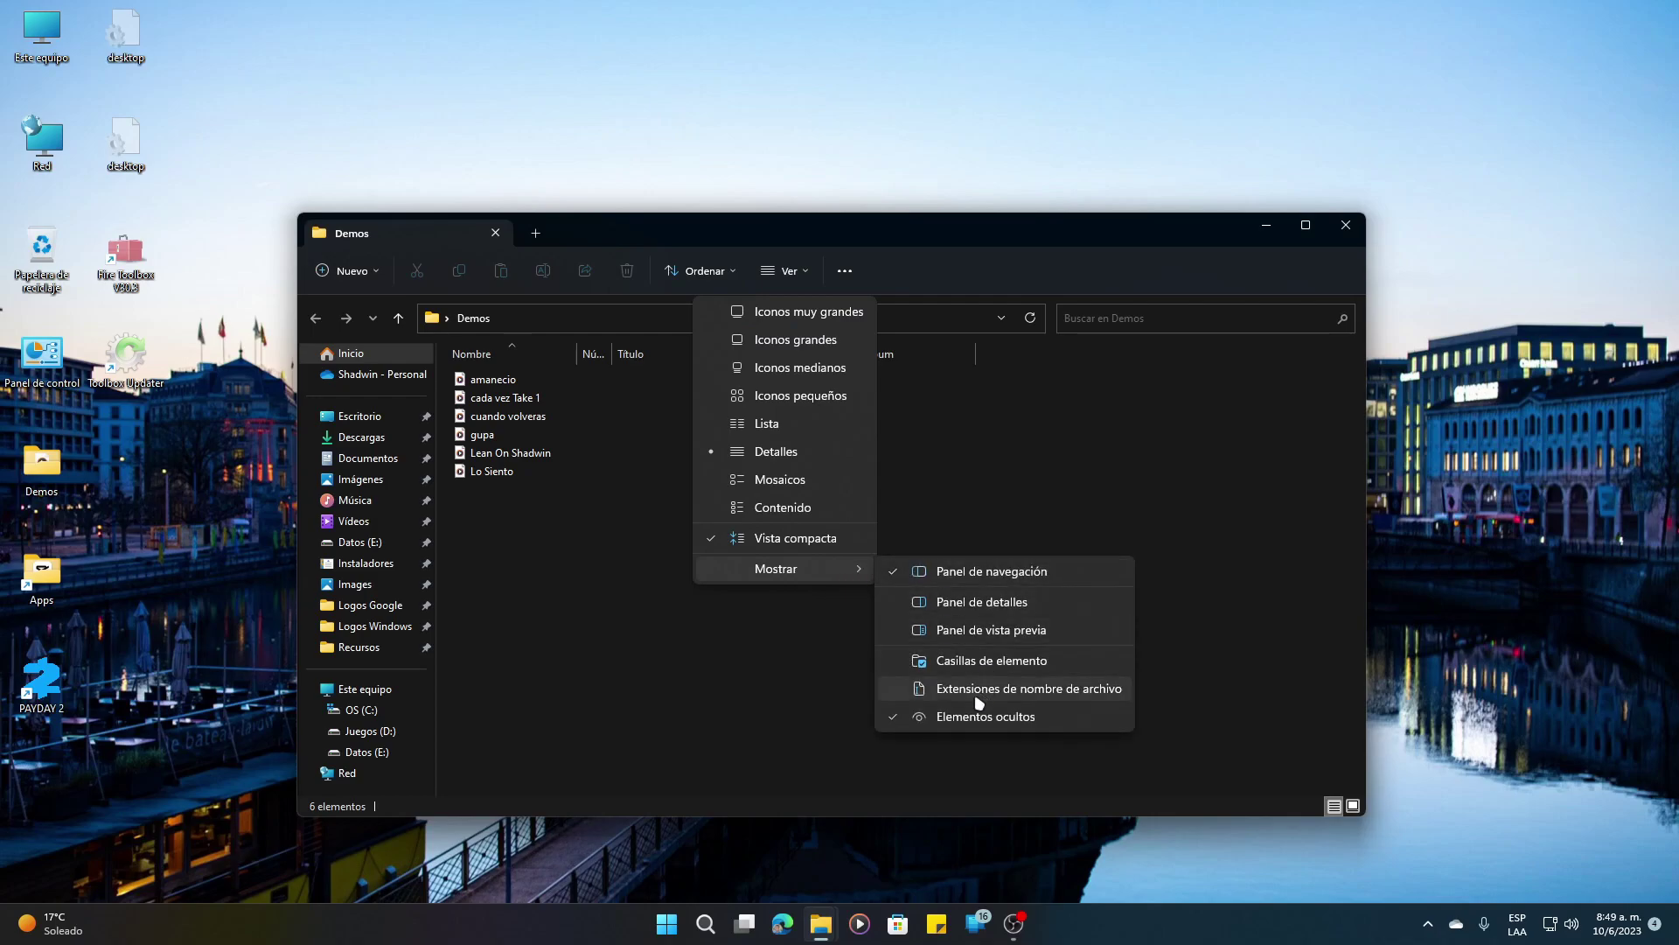
click(958, 719)
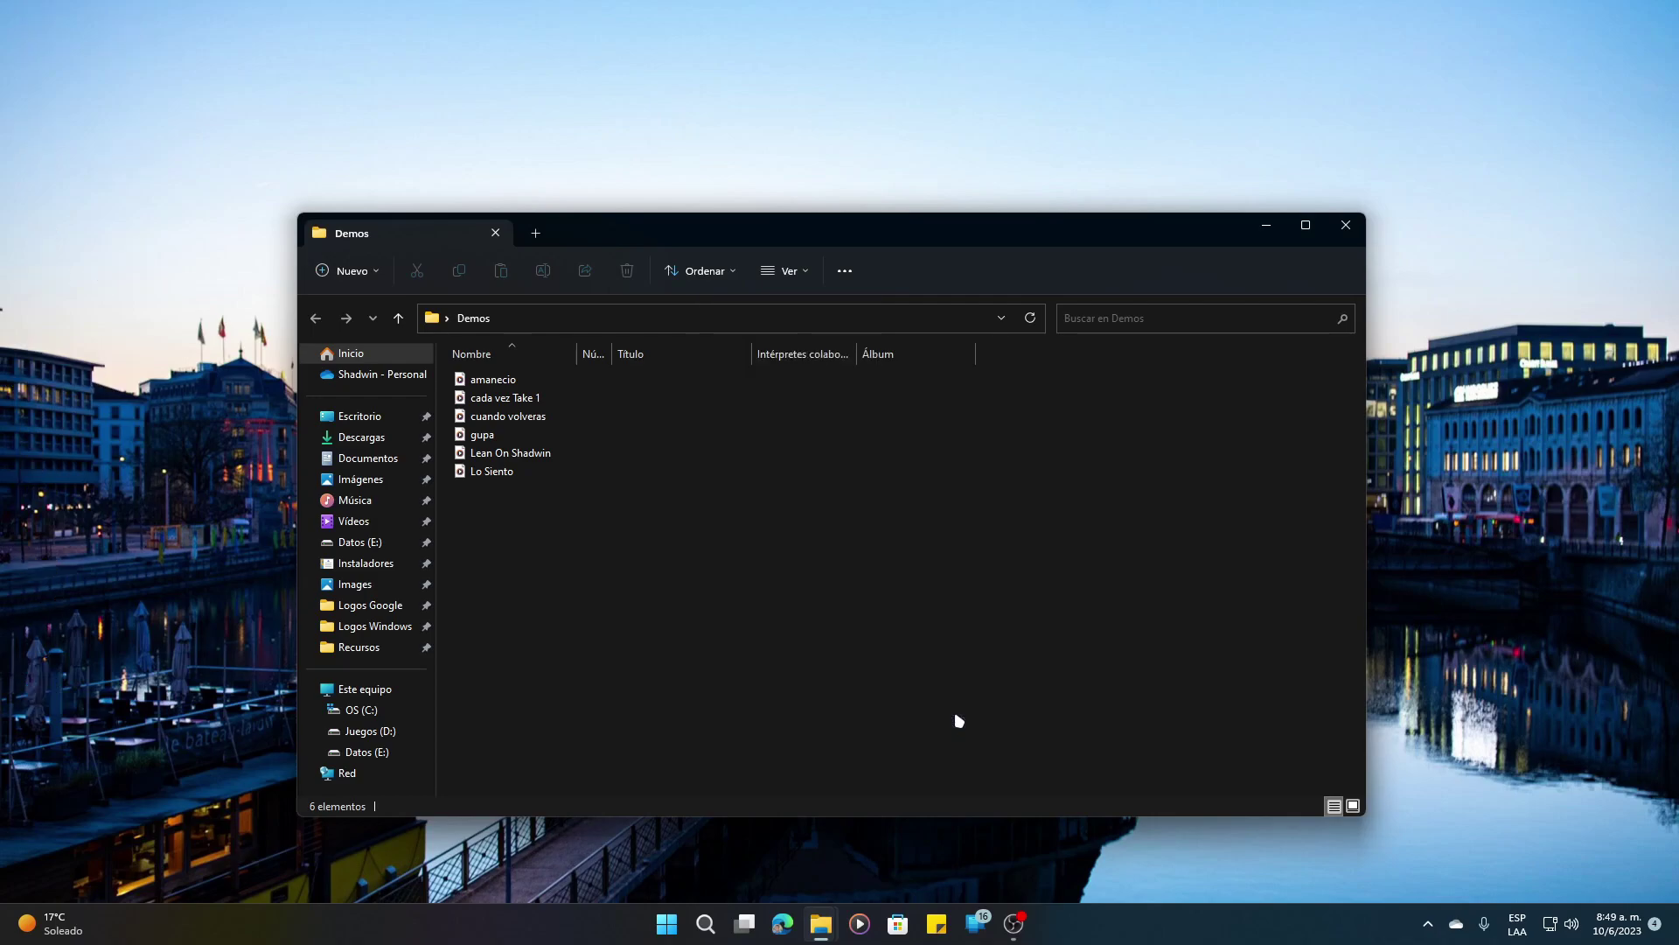
click(1353, 229)
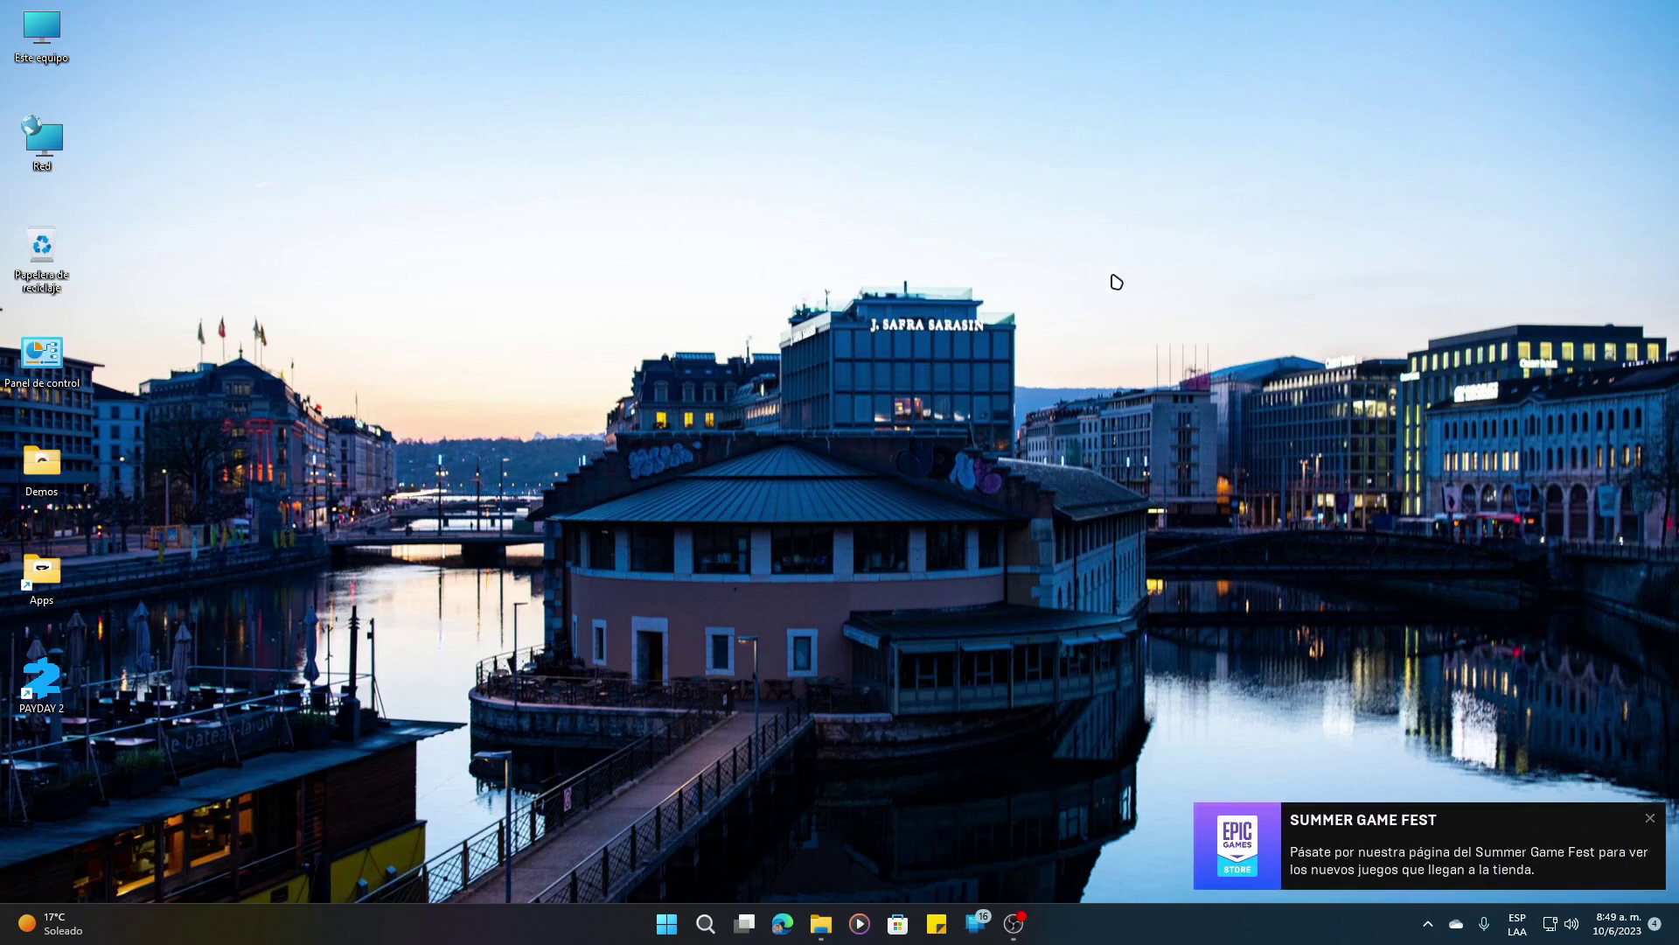
click(1650, 820)
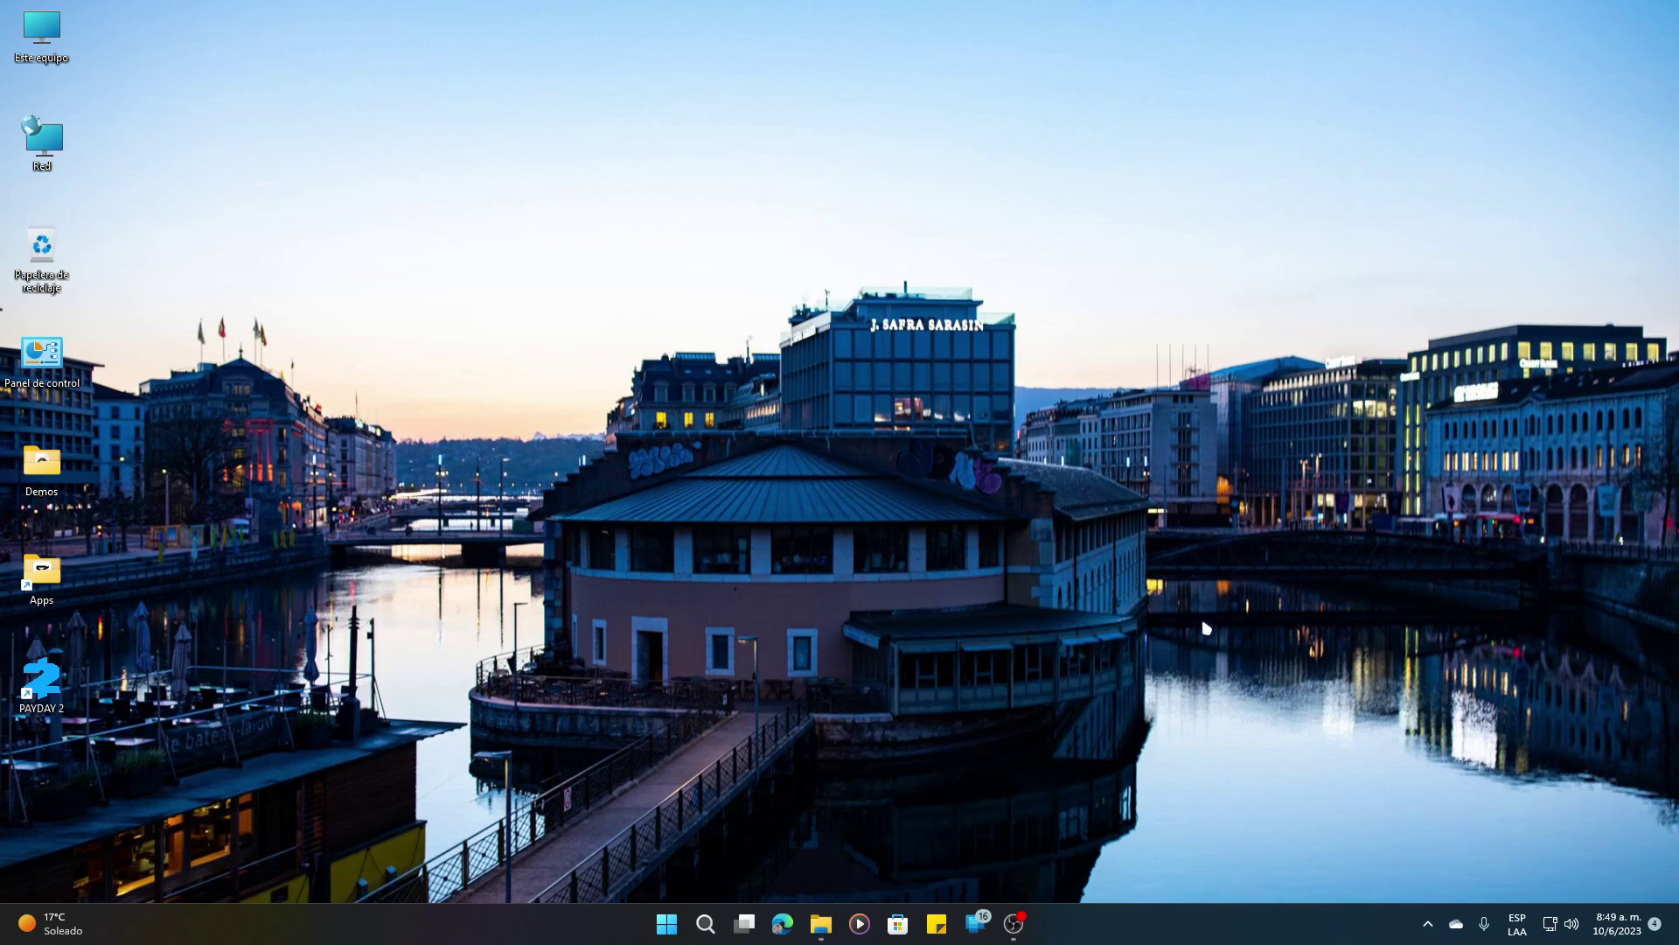